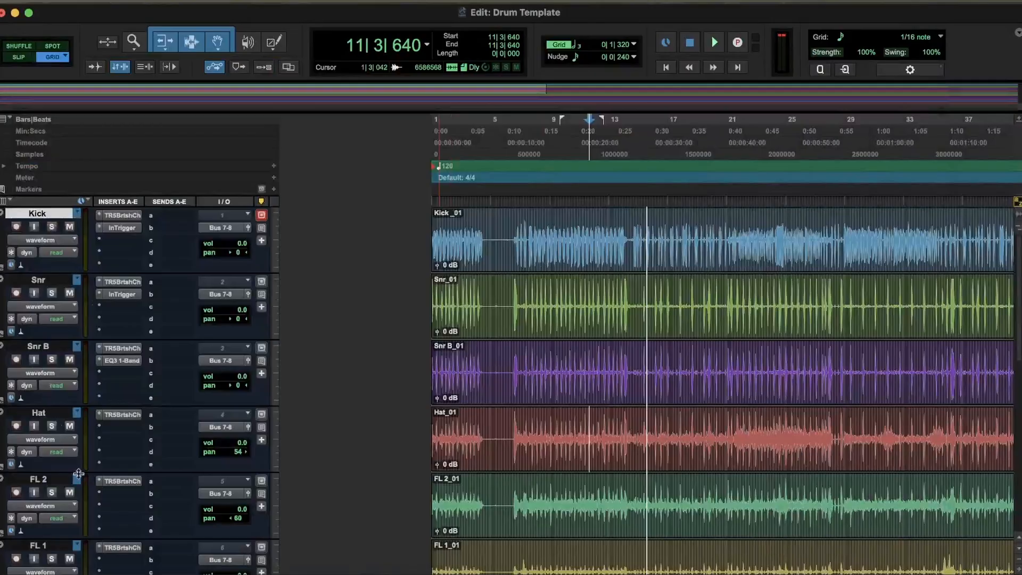
Play the drum session from bar 11 and stop playback after a few bars.
scroll(79, 474, down, 10)
scroll(78, 474, up, 10)
key(space)
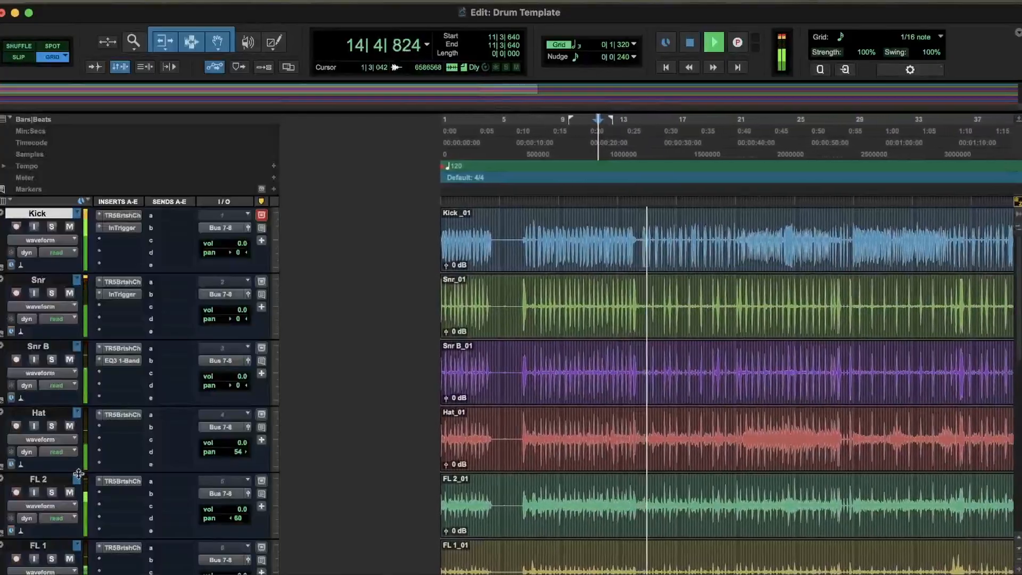
key(space)
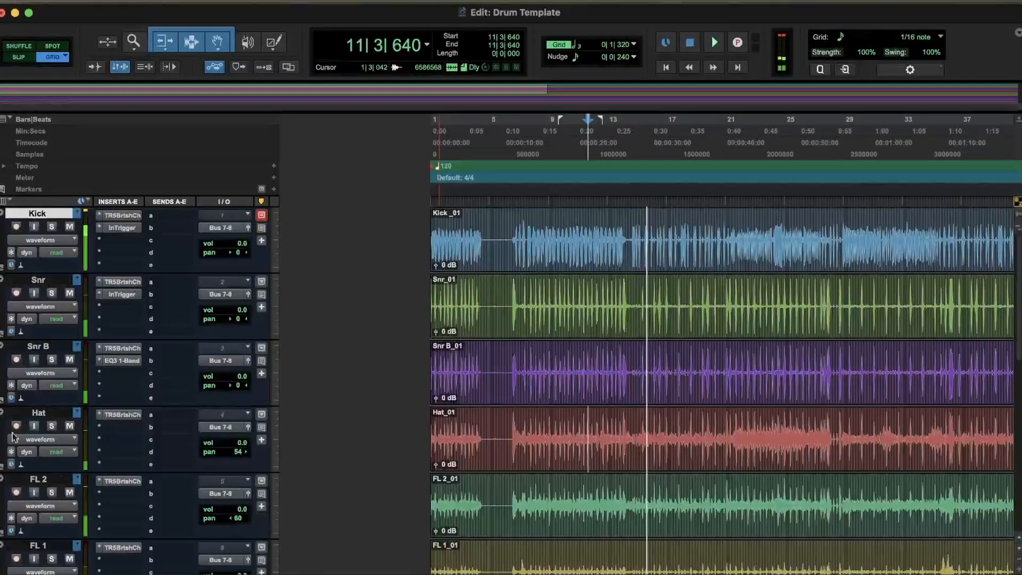
Inspect the British Channel and InTrigger plug-in settings on the Kick track and close the plug-in window.
click(126, 216)
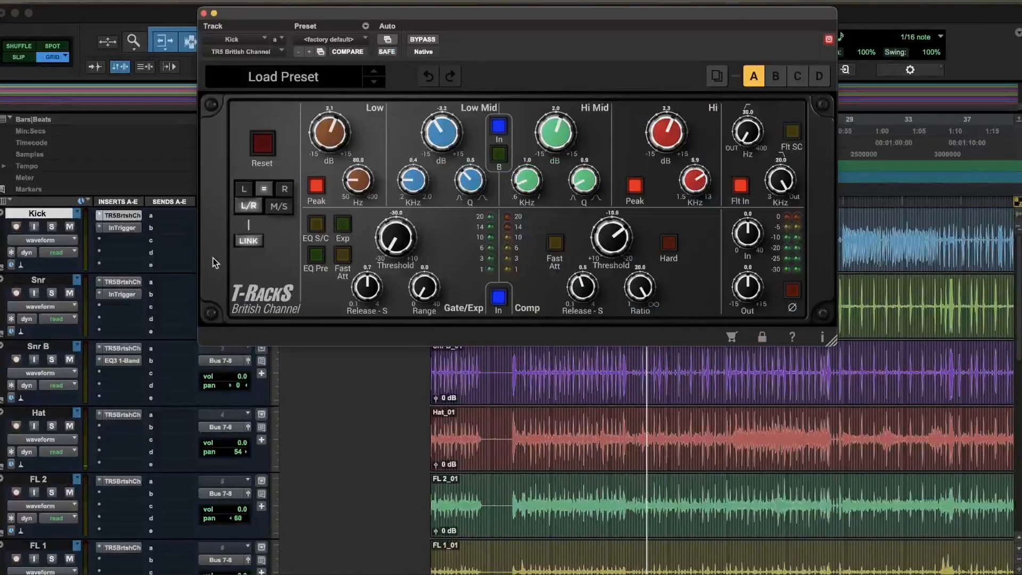
click(123, 228)
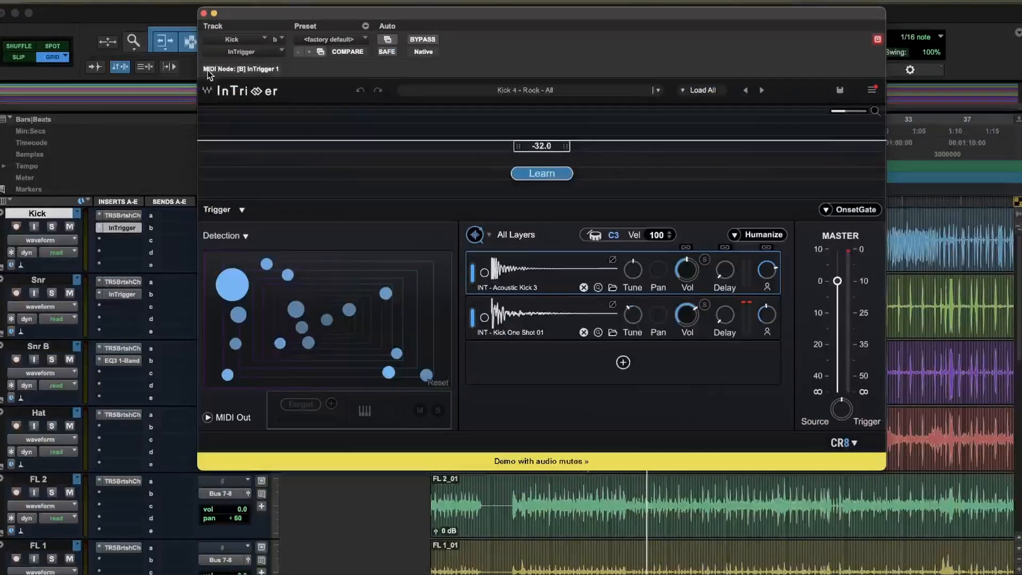
click(203, 13)
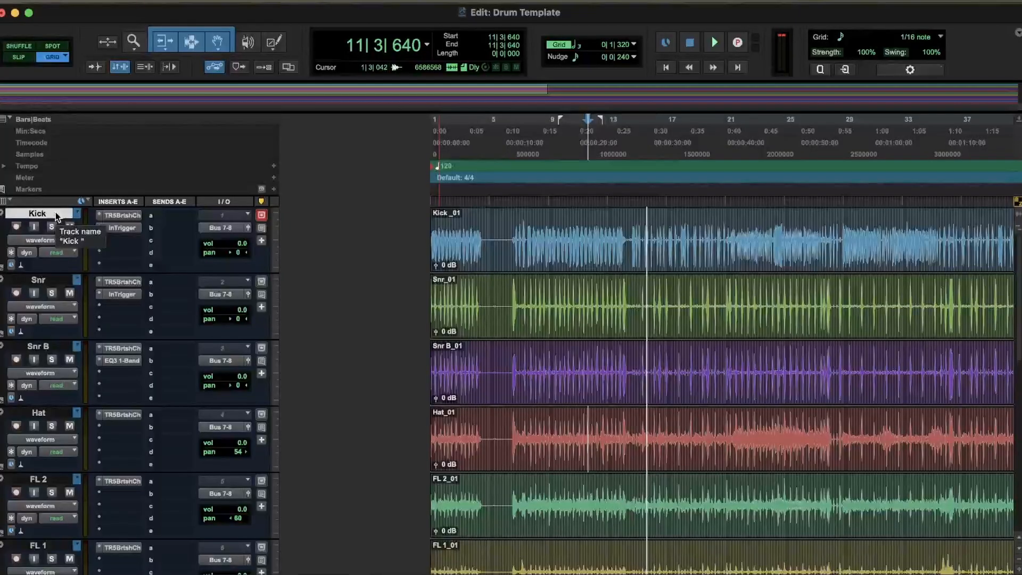
Start saving the Kick track as a track preset and toggle the main volume and main pan options in its Track Data to Recall settings.
right_click(55, 212)
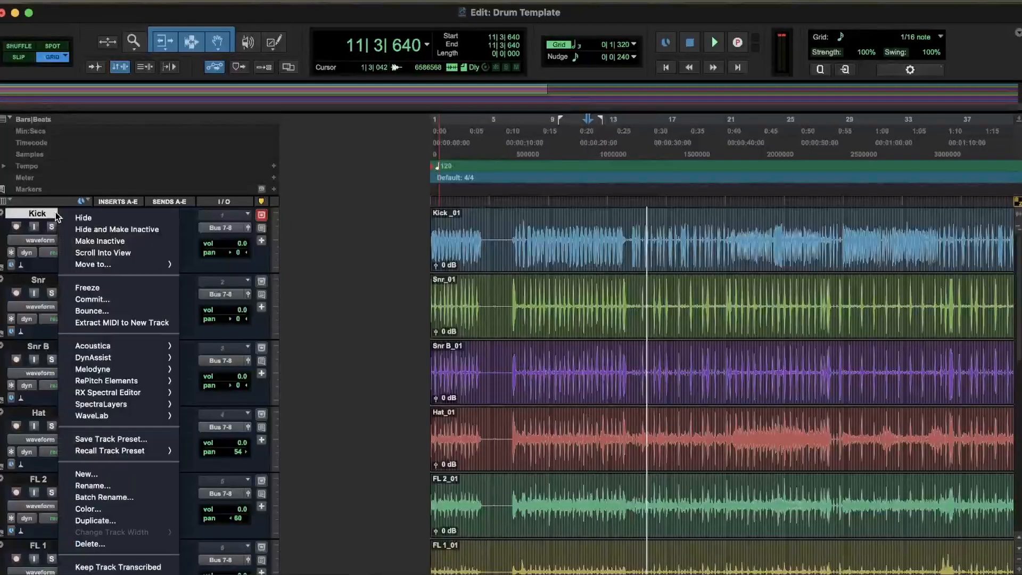
click(130, 440)
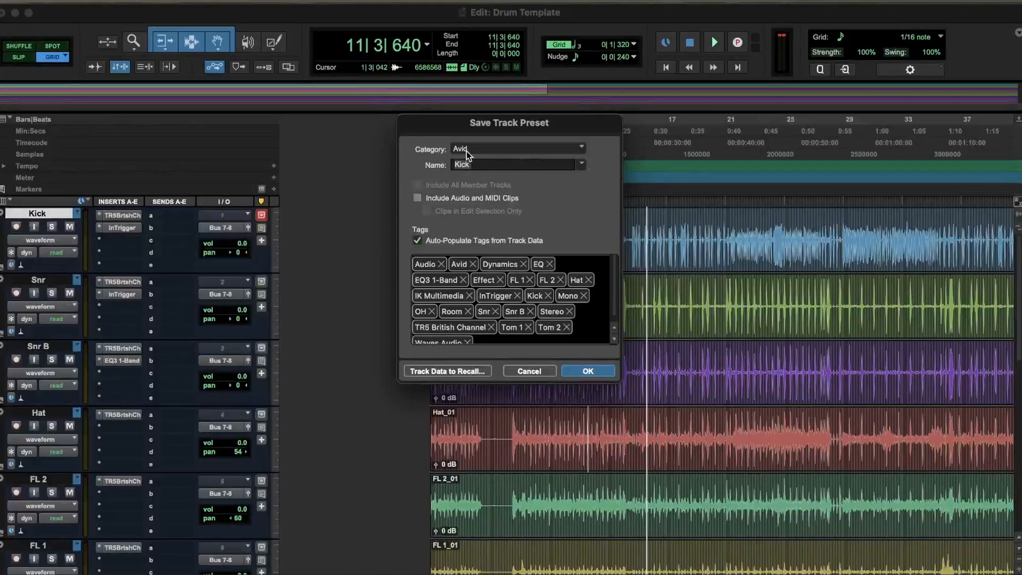
click(444, 371)
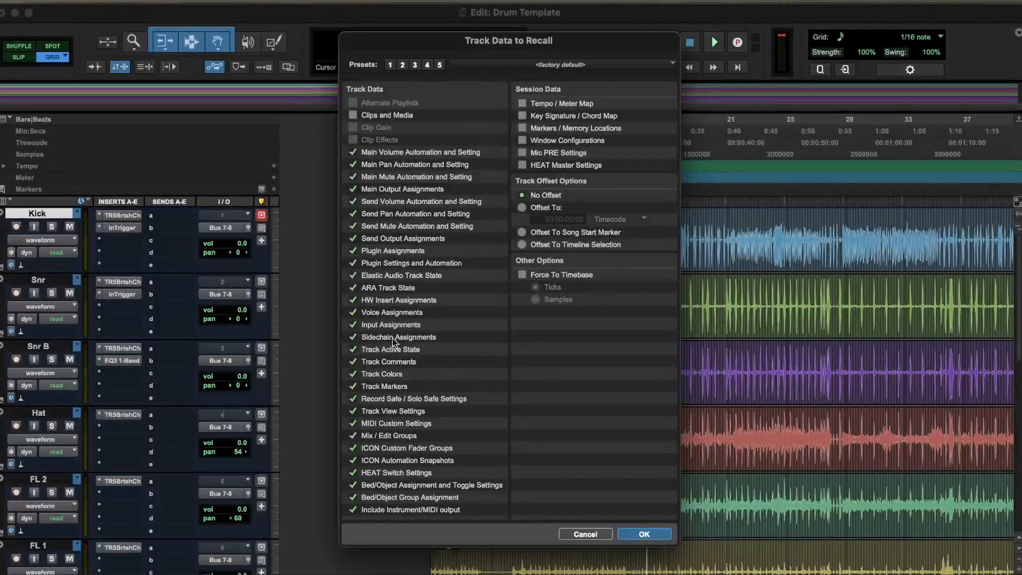
click(353, 153)
click(353, 164)
click(353, 165)
click(654, 533)
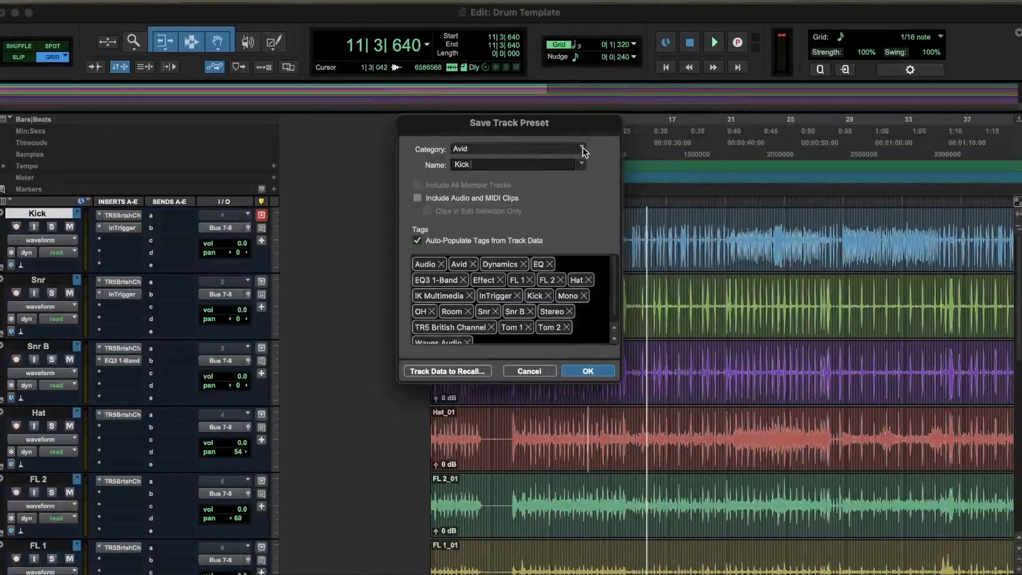
Create a preset category "MY STUFF" with a leading space under Avid and save the track preset in it as Kick.
click(584, 149)
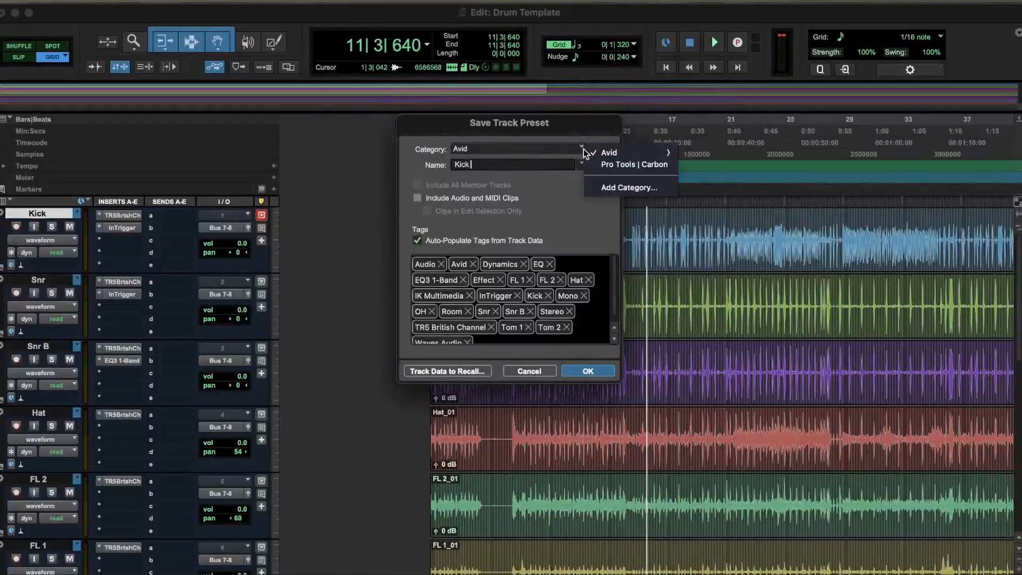
click(612, 186)
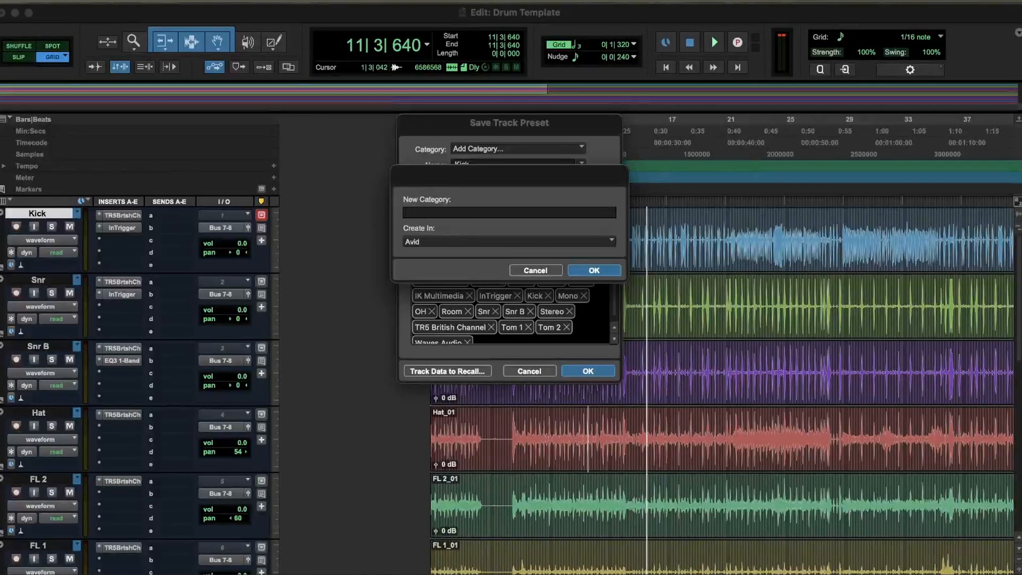
text(MY STUFF)
key(Return)
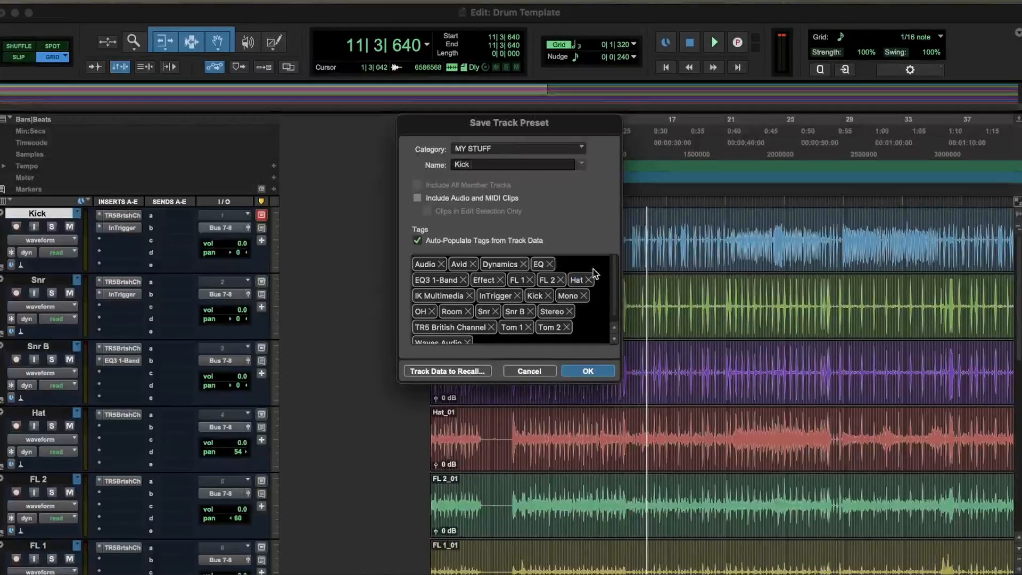
click(597, 375)
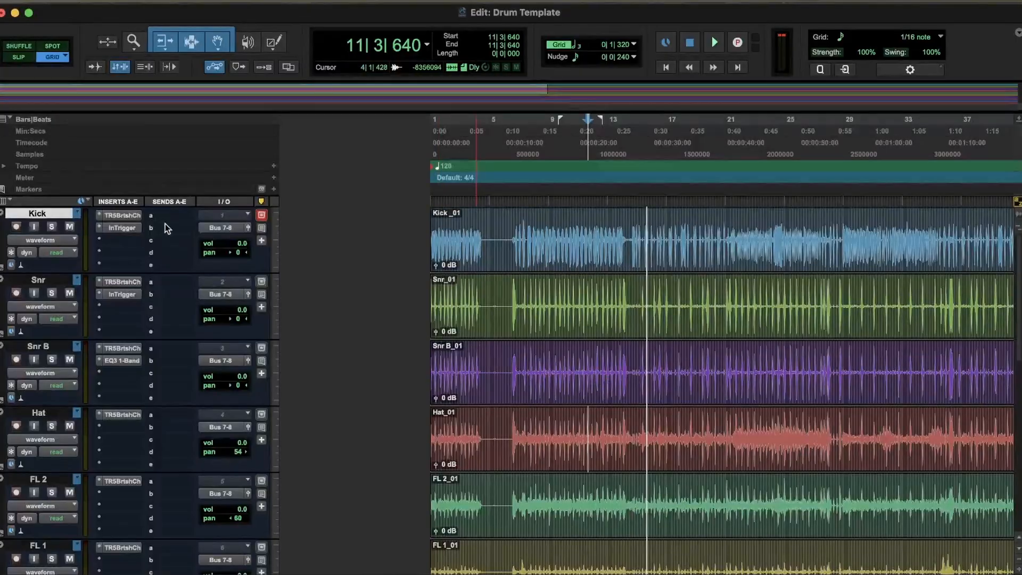
Remove the British Channel and InTrigger inserts from the Kick track.
click(102, 215)
click(131, 171)
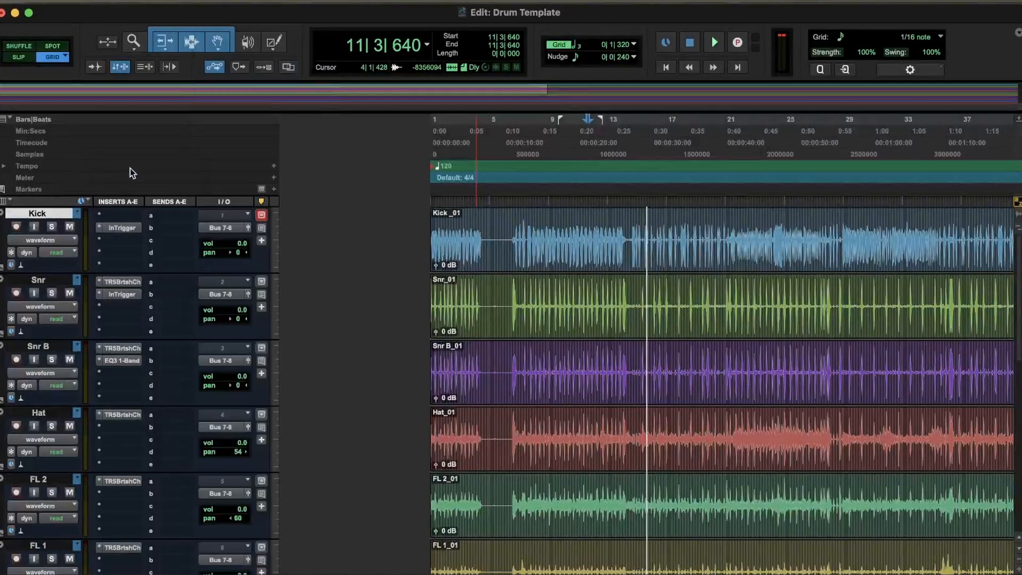
click(99, 228)
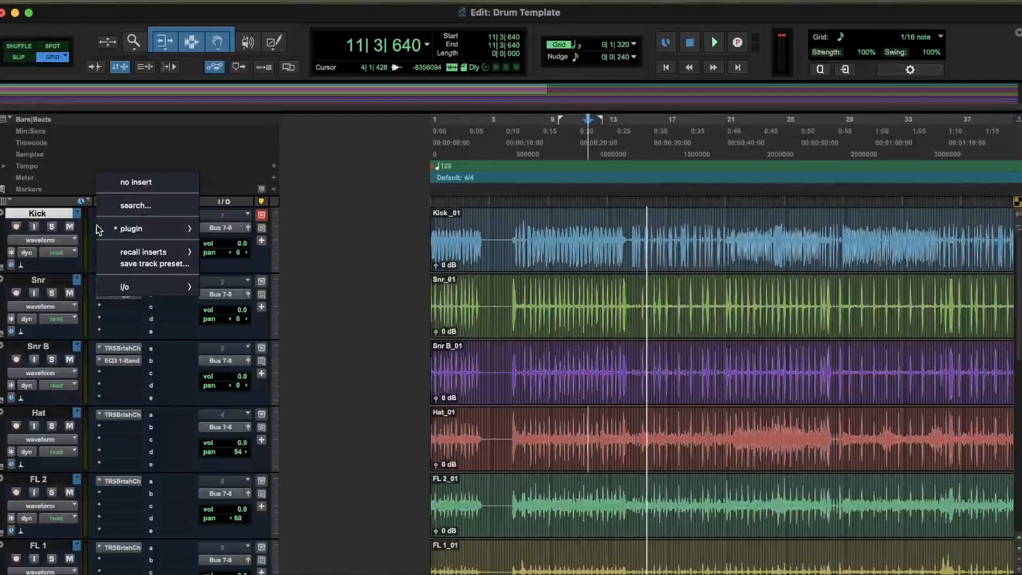
click(123, 185)
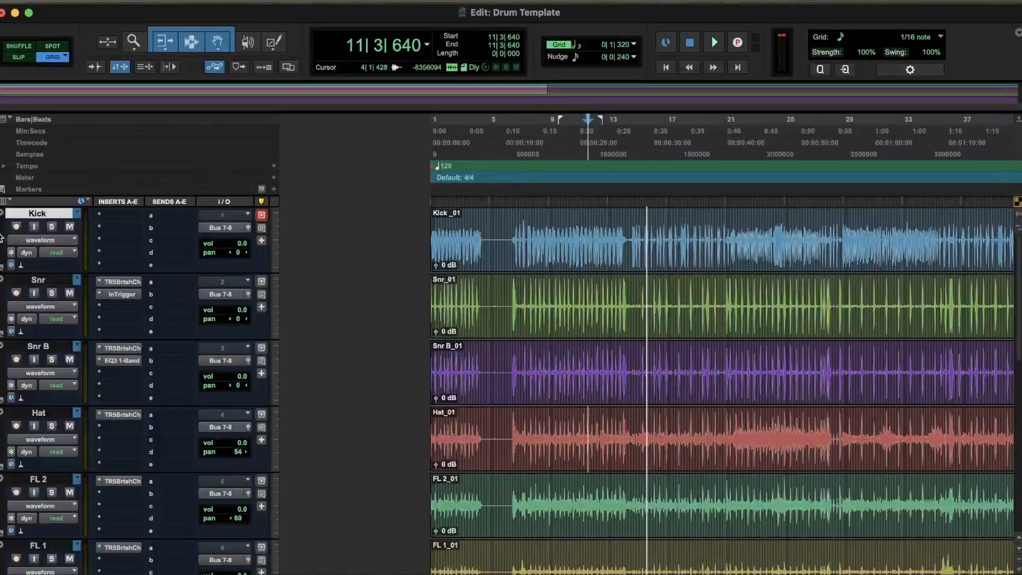
Show the Track Color strips in the Edit window and change the Kick track's color to bright purple.
click(5, 203)
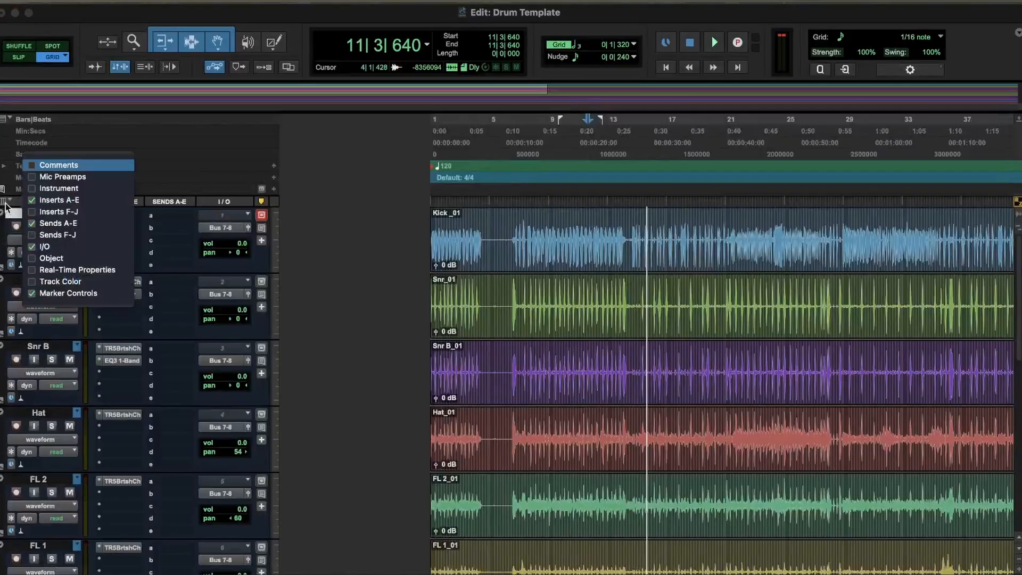
click(39, 284)
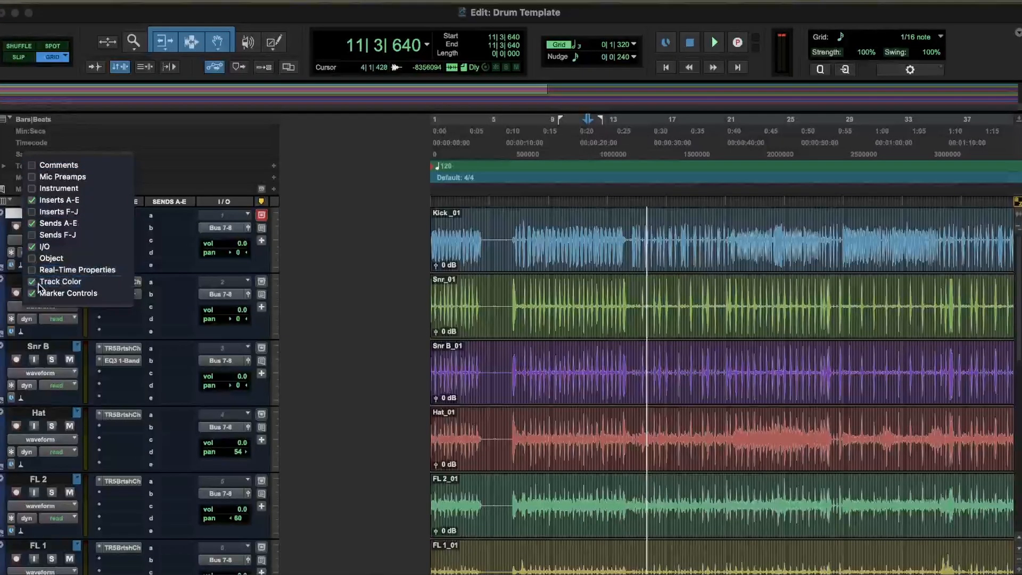
double_click(5, 251)
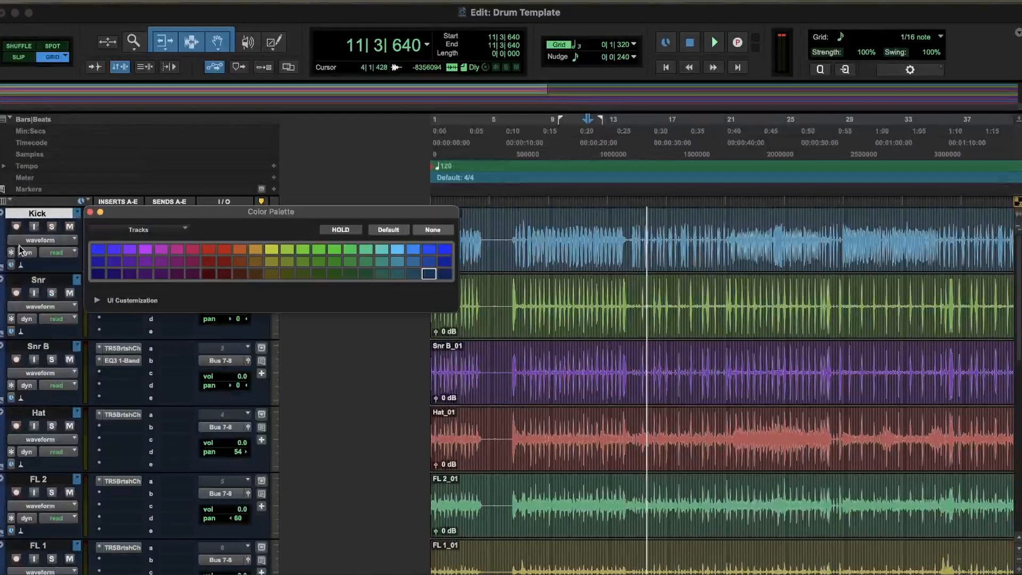
click(144, 251)
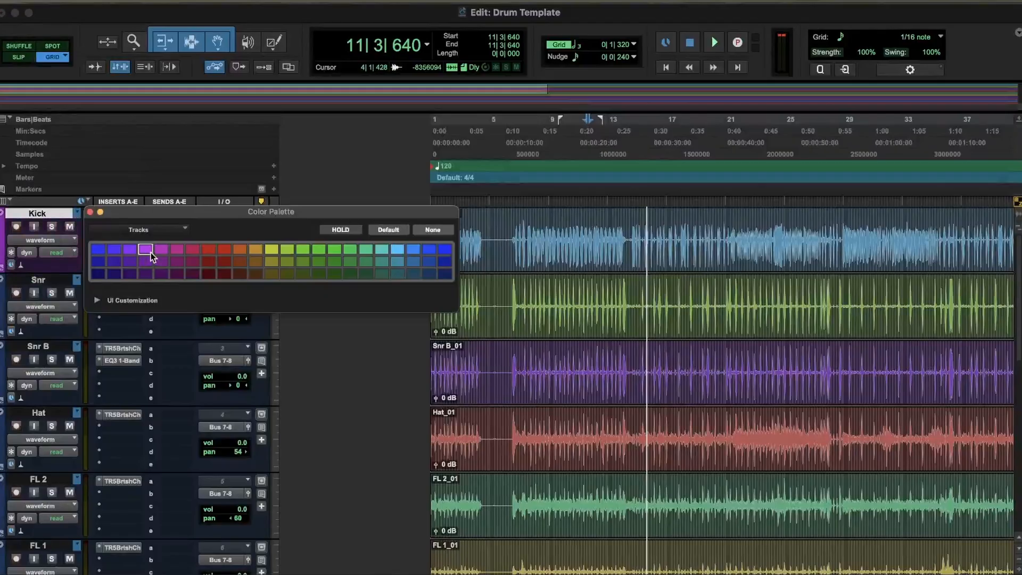
click(89, 213)
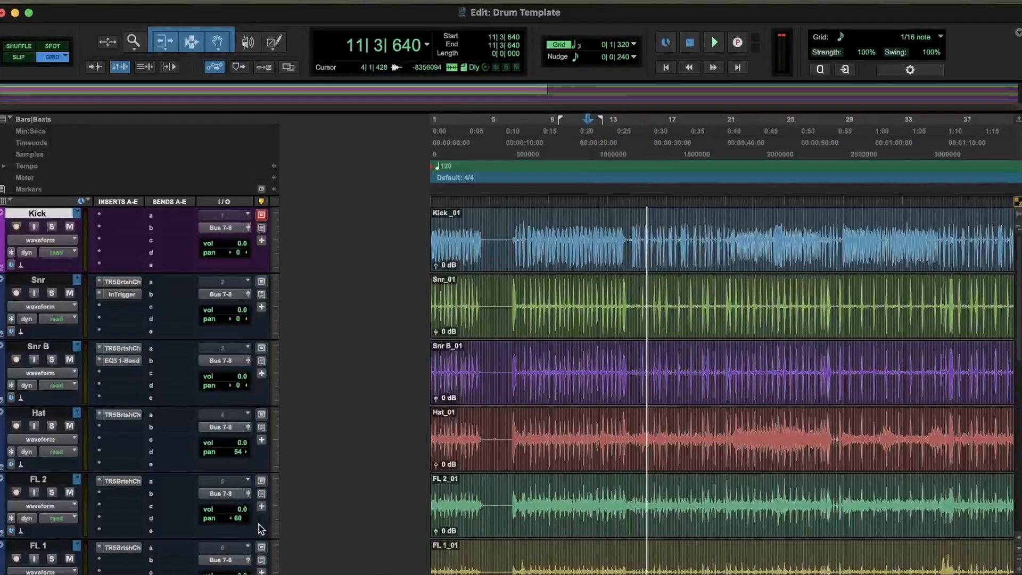
Lower the Kick fader to -16.3 dB in the Mix window and return to the Edit window.
key(super+equal)
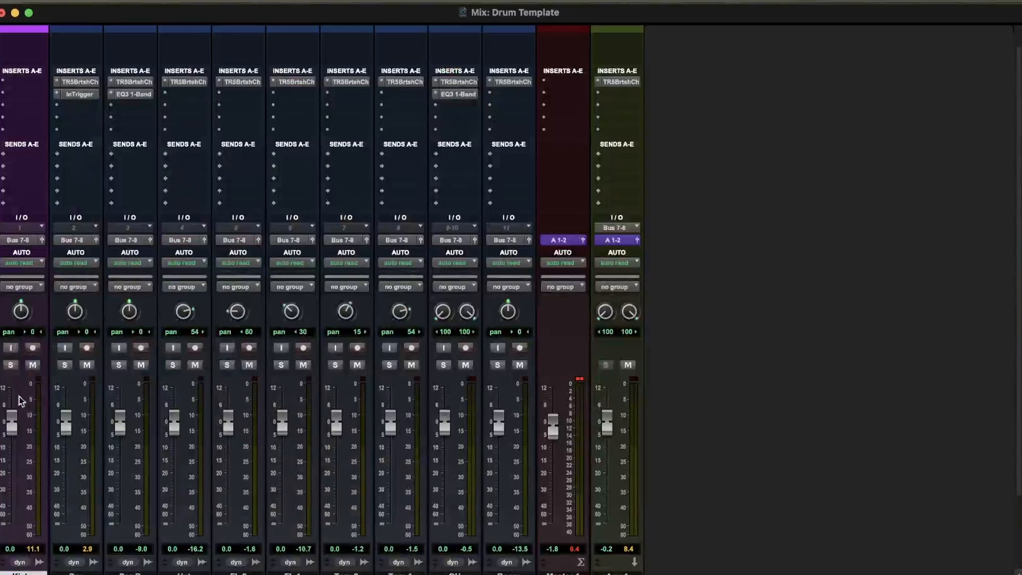
drag(16, 431, 16, 469)
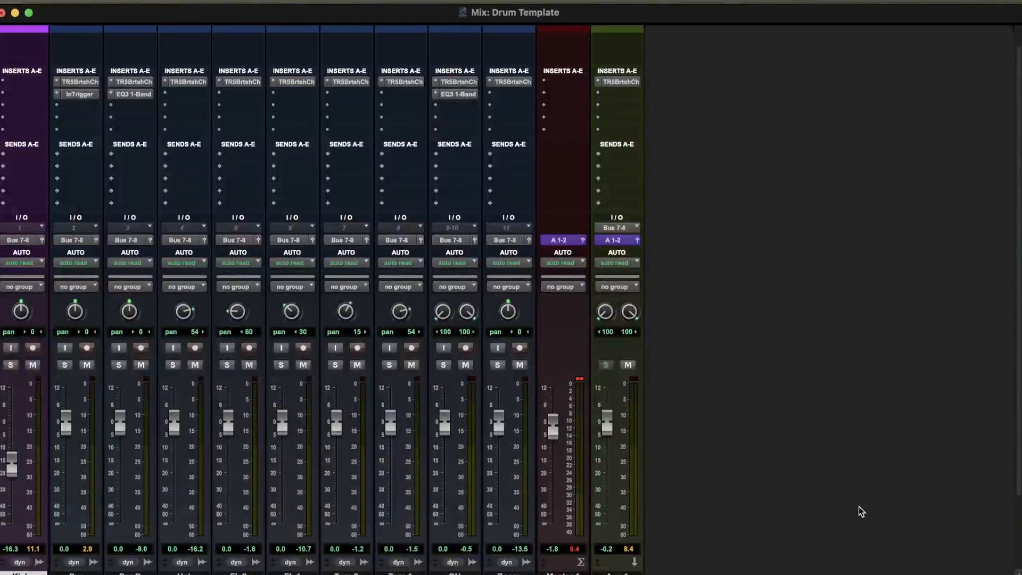
key(super+equal)
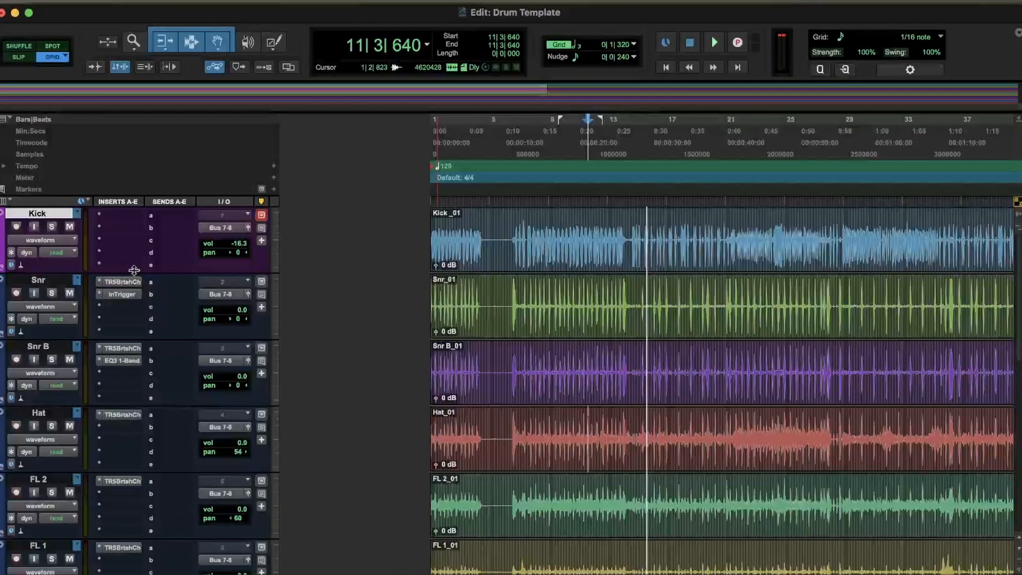
Recall the Kick track preset from the Avid MY STUFF category onto the Kick track.
right_click(57, 219)
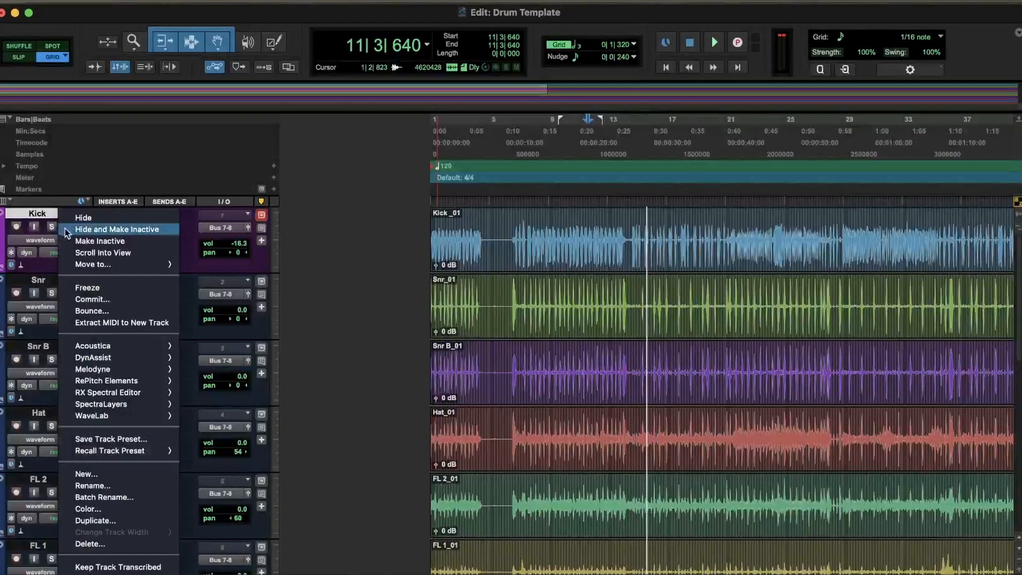
mouse_move(107, 451)
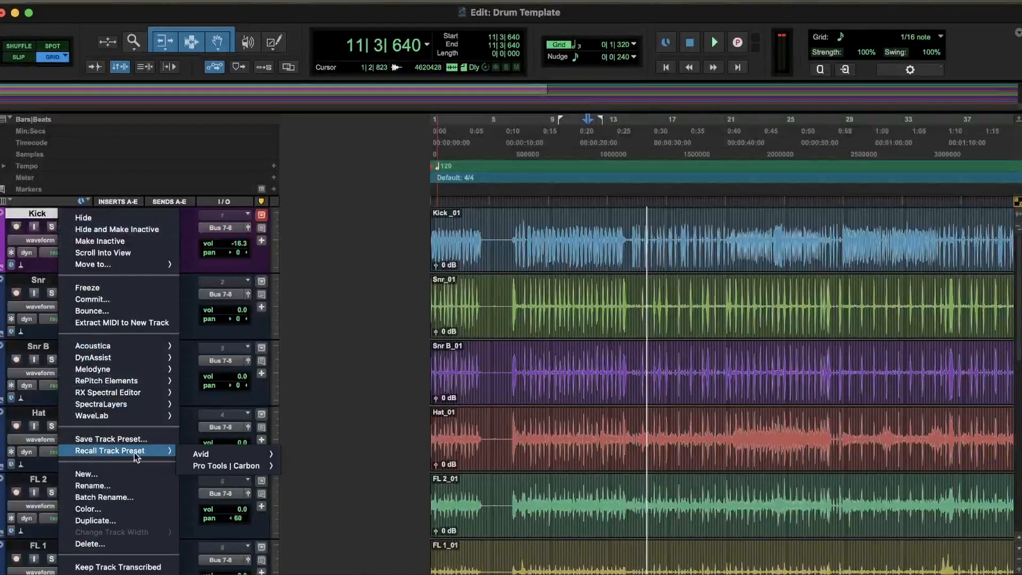
mouse_move(205, 456)
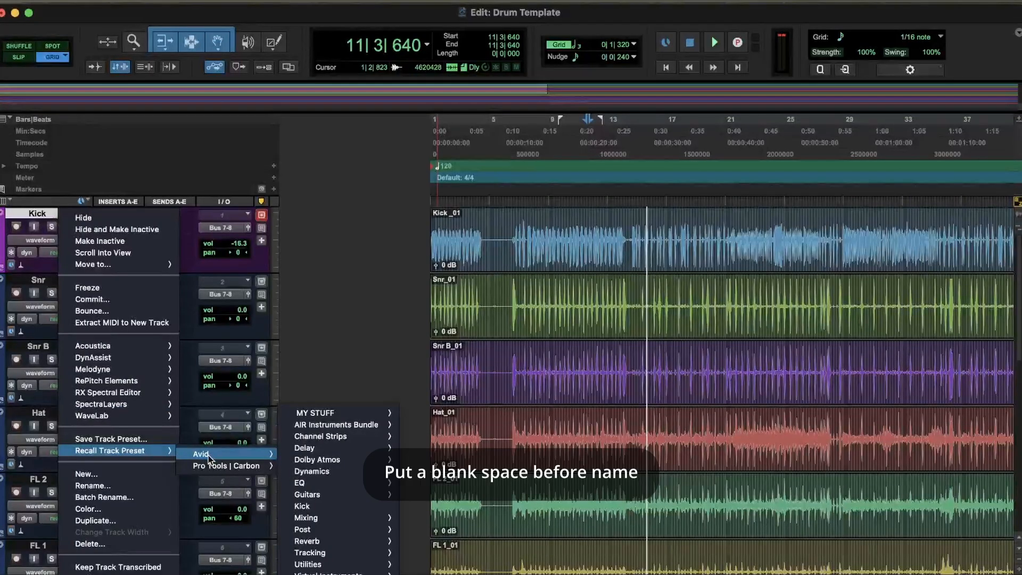
mouse_move(311, 416)
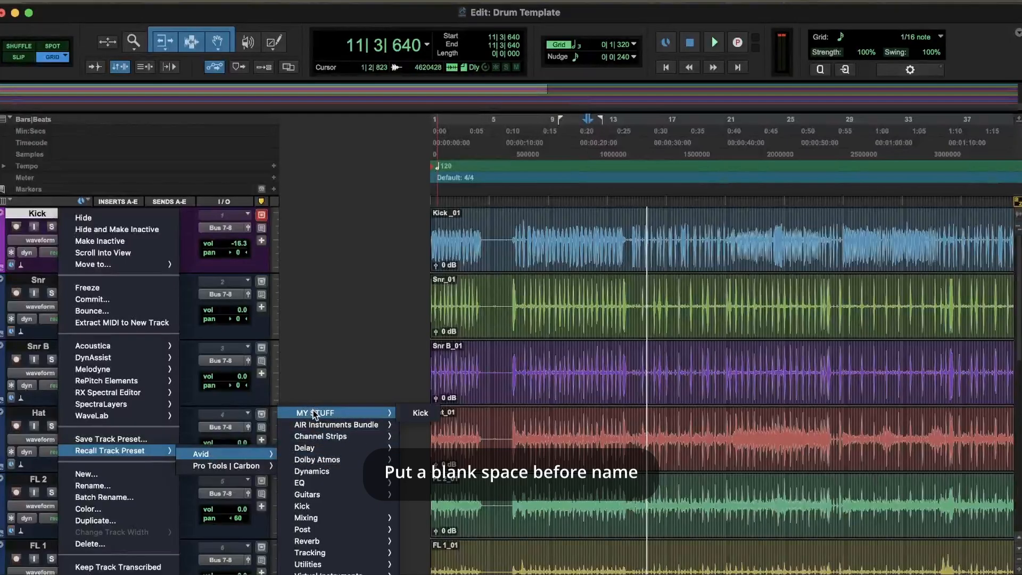
click(417, 420)
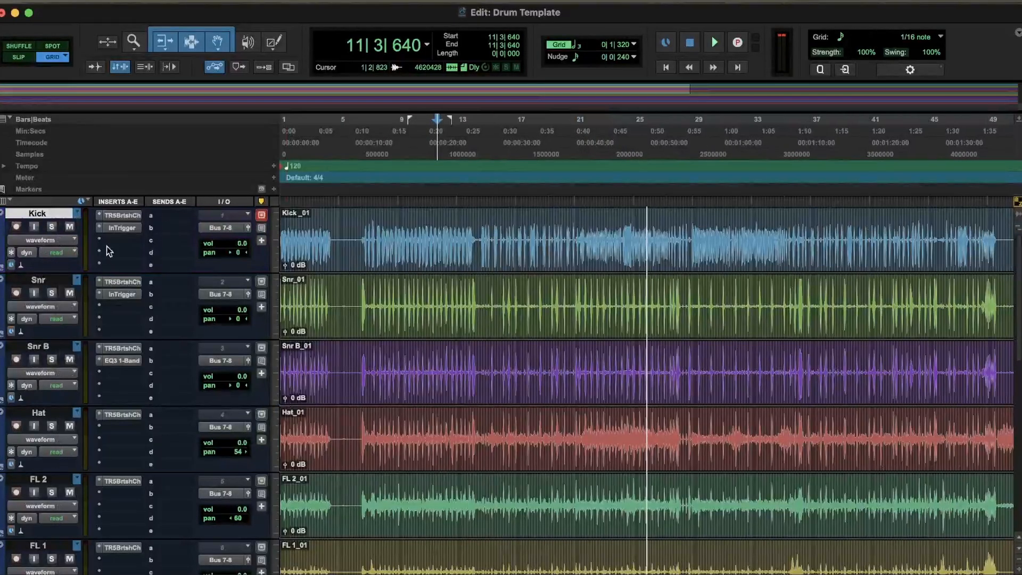
Check the recalled plug-ins on the Kick track and its fader level in the Mix window, and return to the Edit window.
click(118, 216)
click(124, 227)
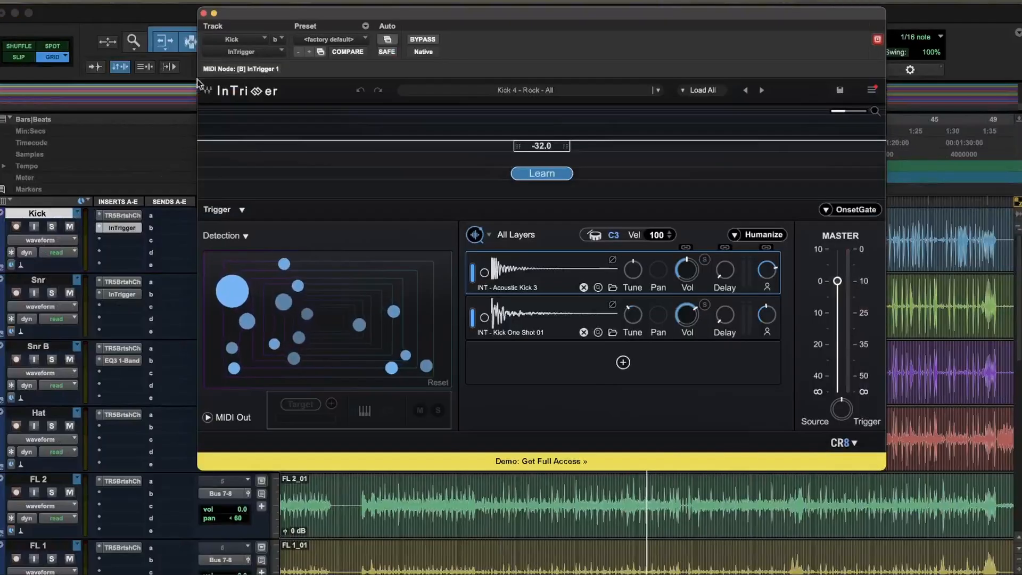
click(203, 14)
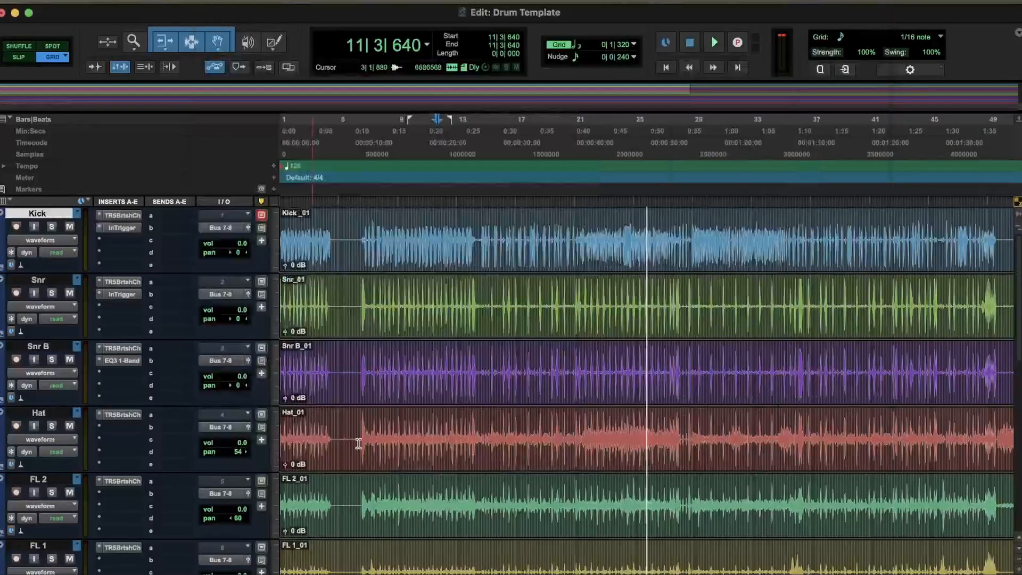
key(super+equal)
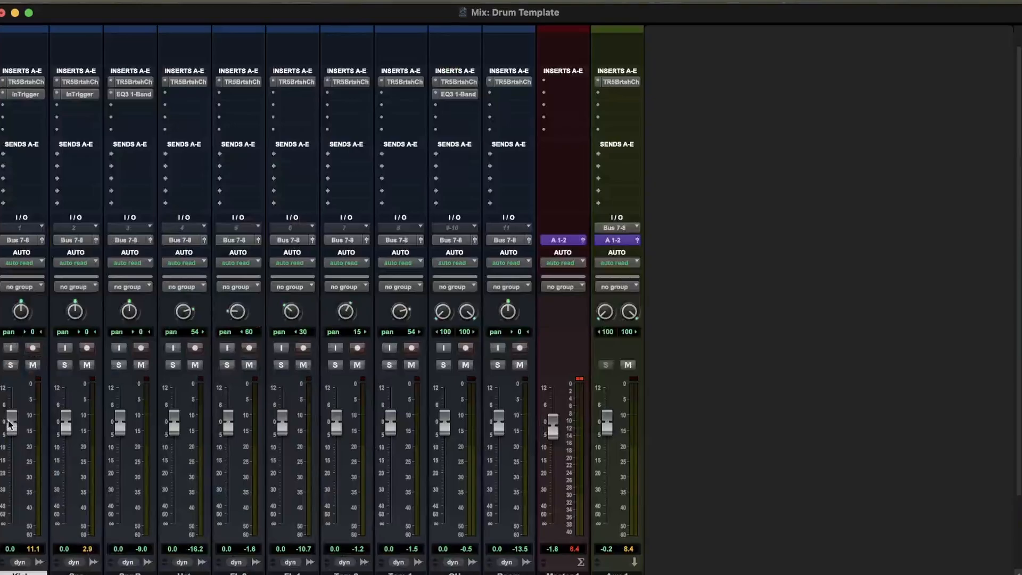
key(super+equal)
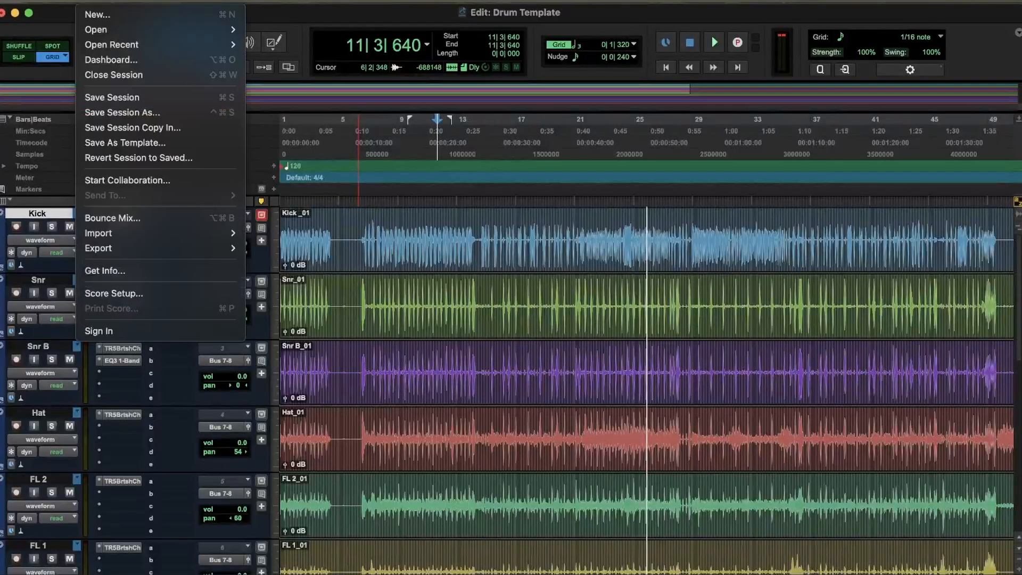
Assign send A on the Kick track to Bus 13-14 (Stereo).
click(57, 107)
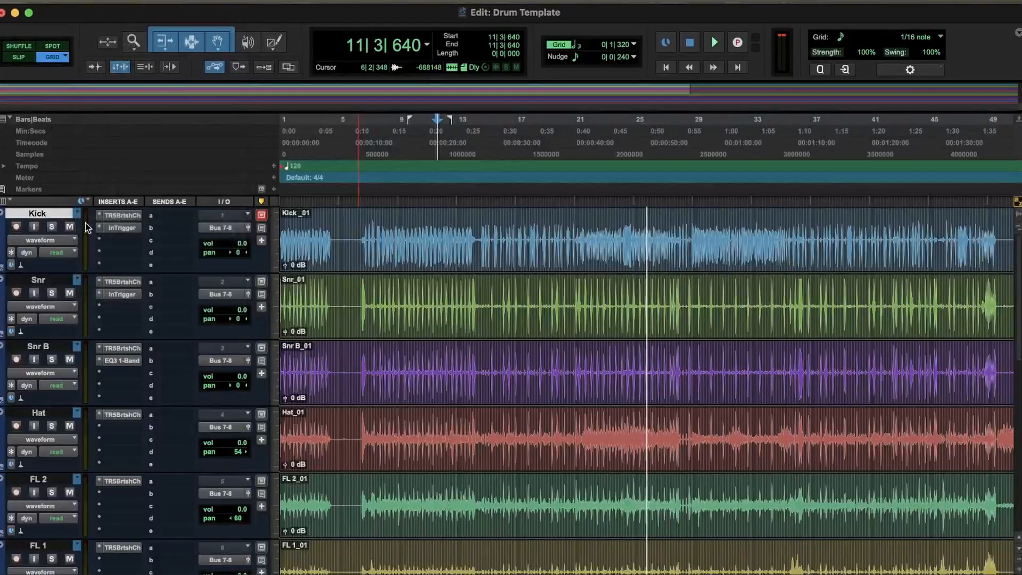
click(154, 219)
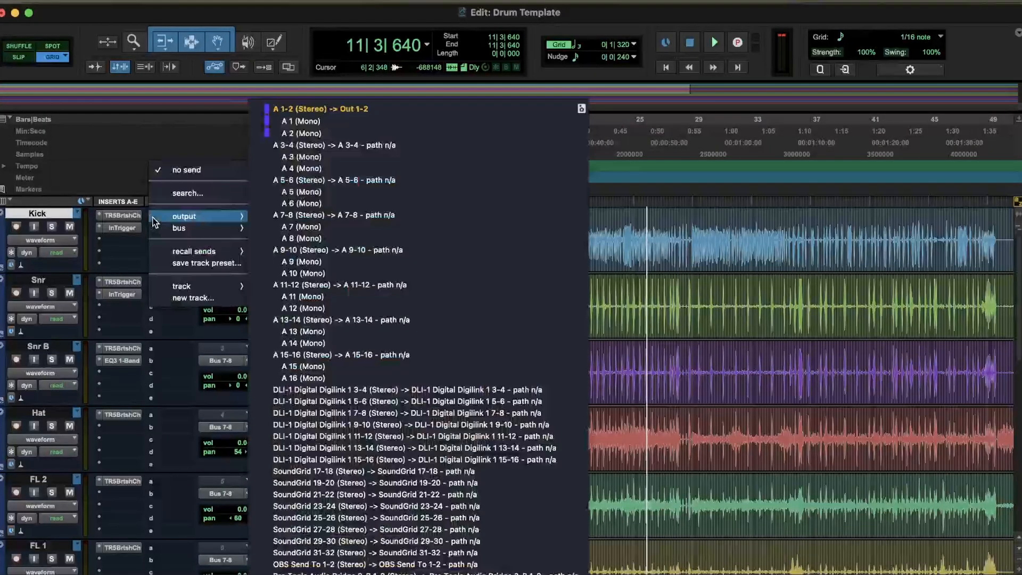
mouse_move(159, 228)
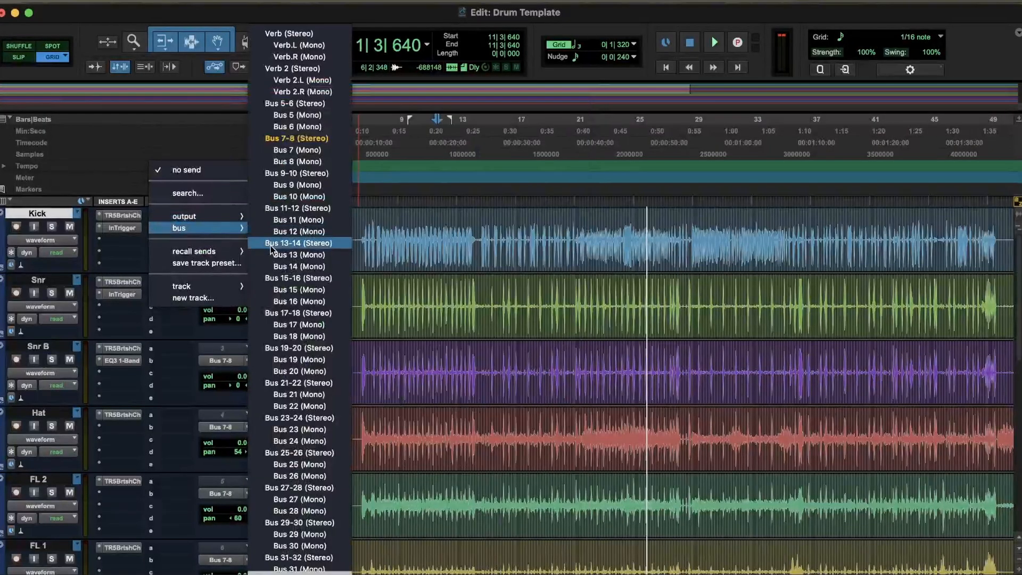
click(271, 245)
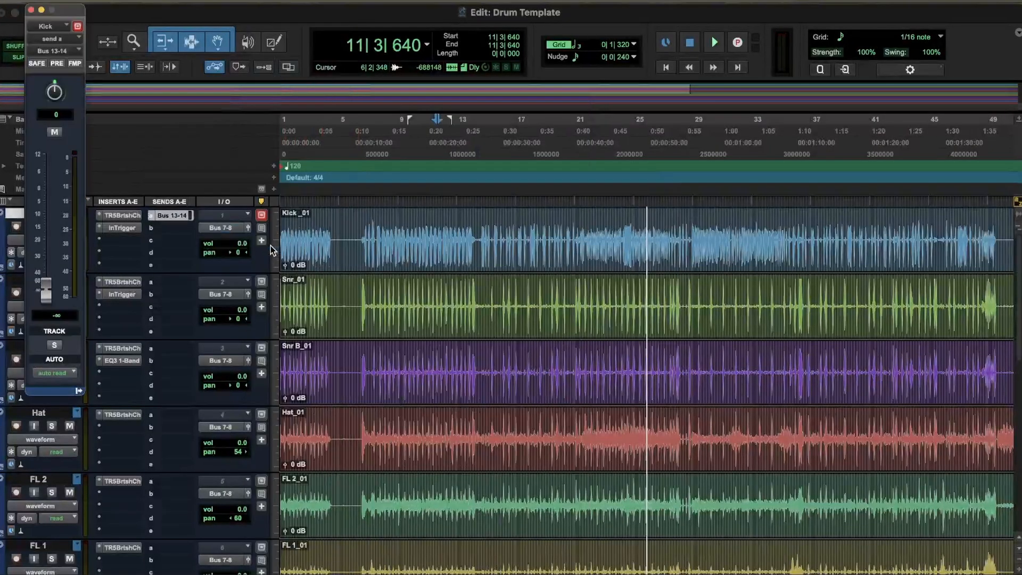
click(31, 11)
click(174, 212)
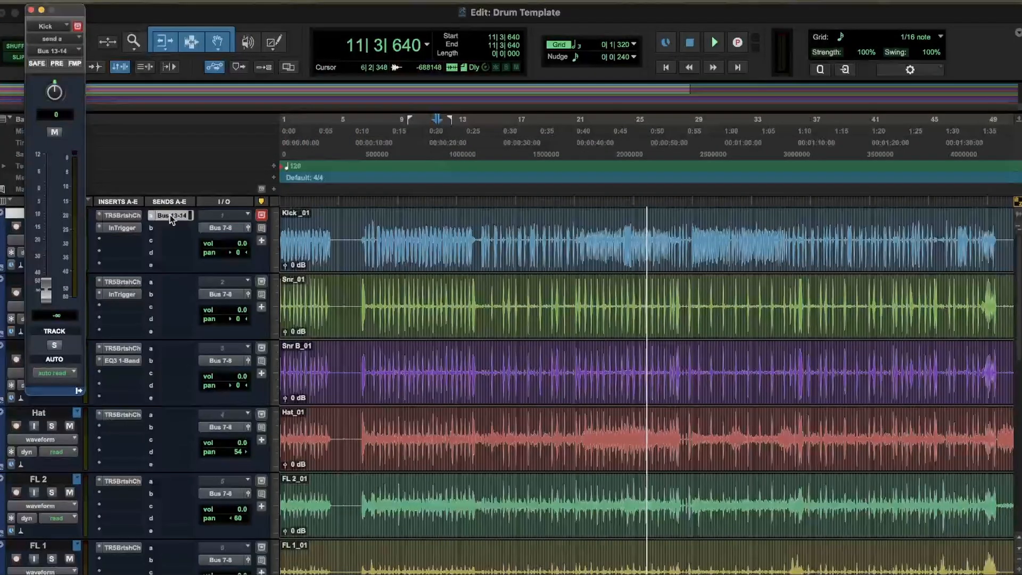
Save the Kick track's settings as the Kick track preset in the MY STUFF category, replacing the existing preset.
right_click(58, 217)
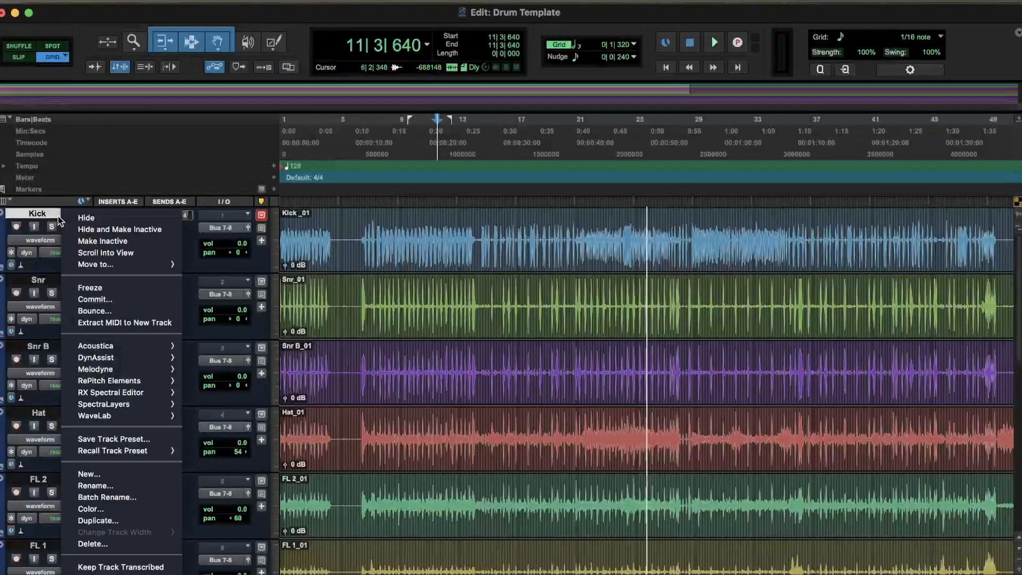
click(127, 436)
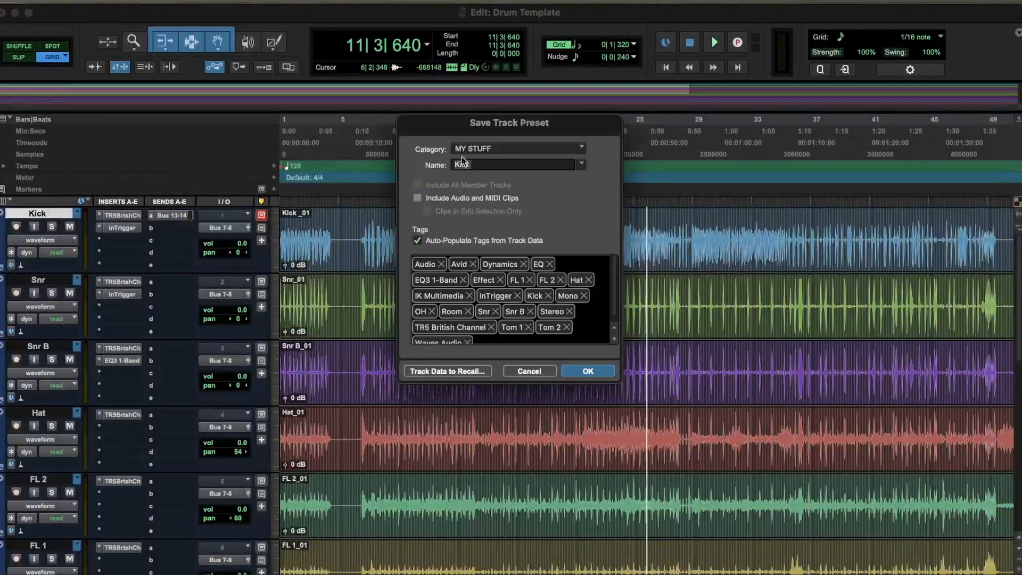
click(589, 372)
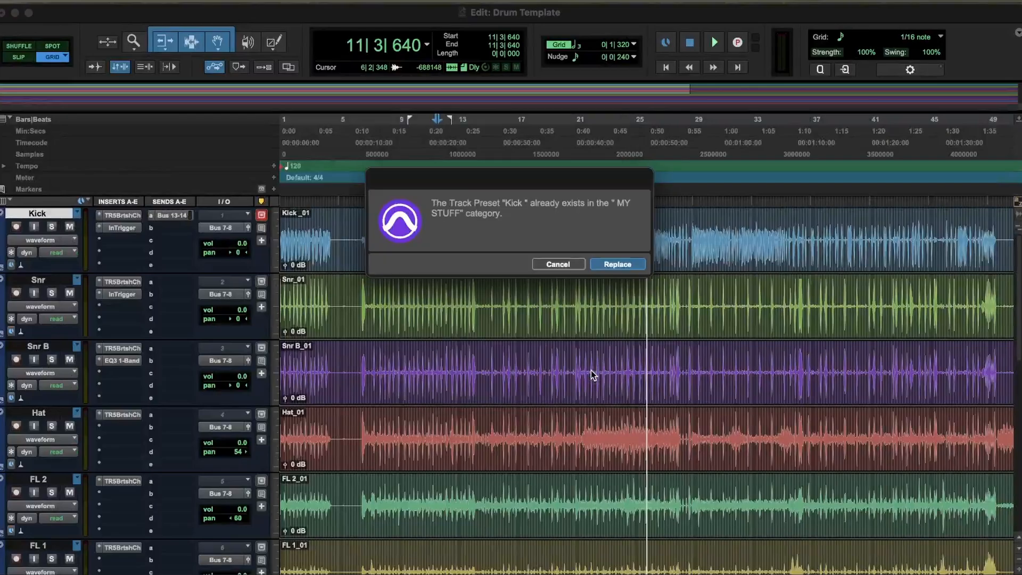
click(615, 269)
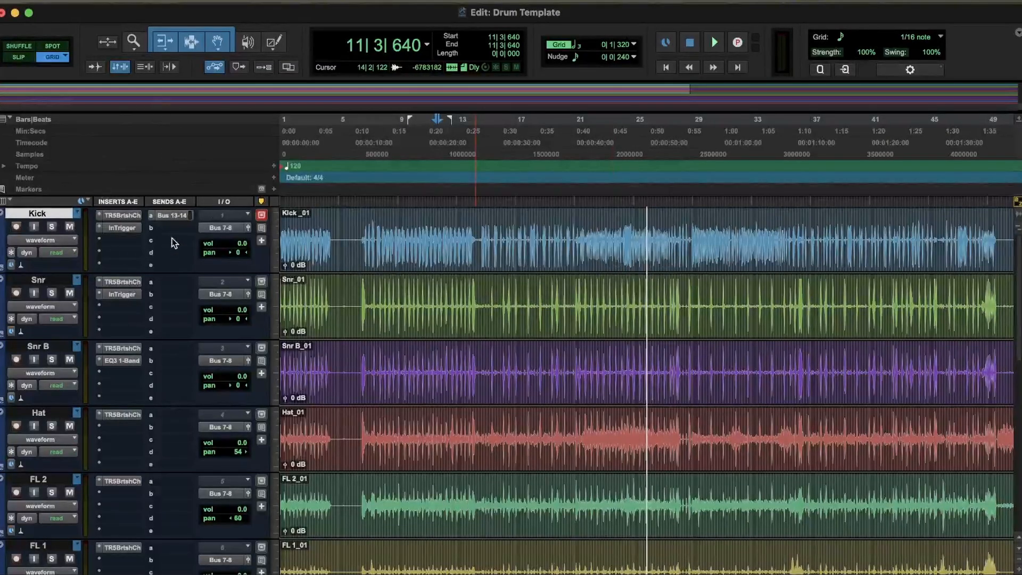
Remove send A from the Kick track and recall the whole Kick track preset from Avid MY STUFF onto it.
click(152, 219)
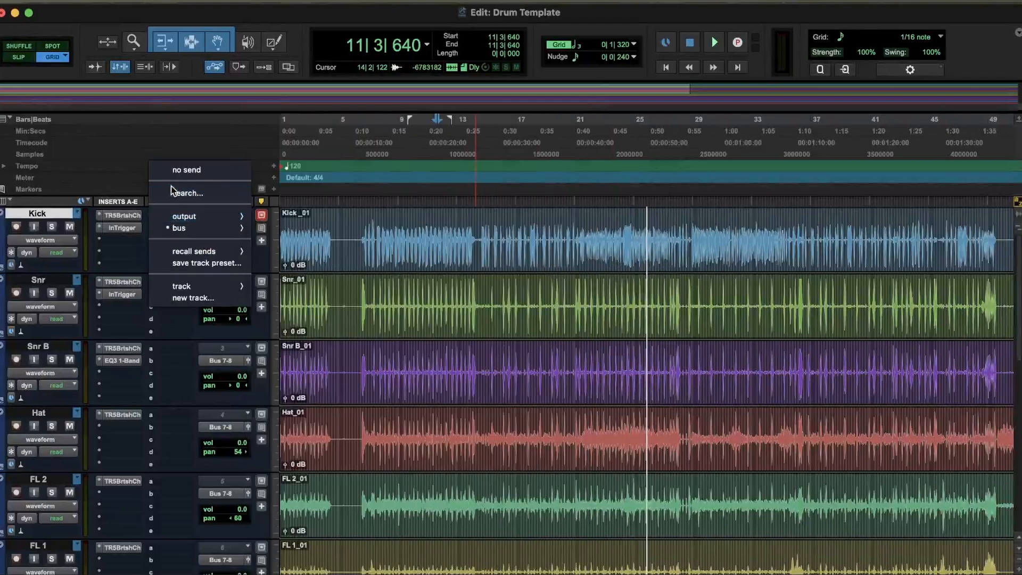
click(176, 170)
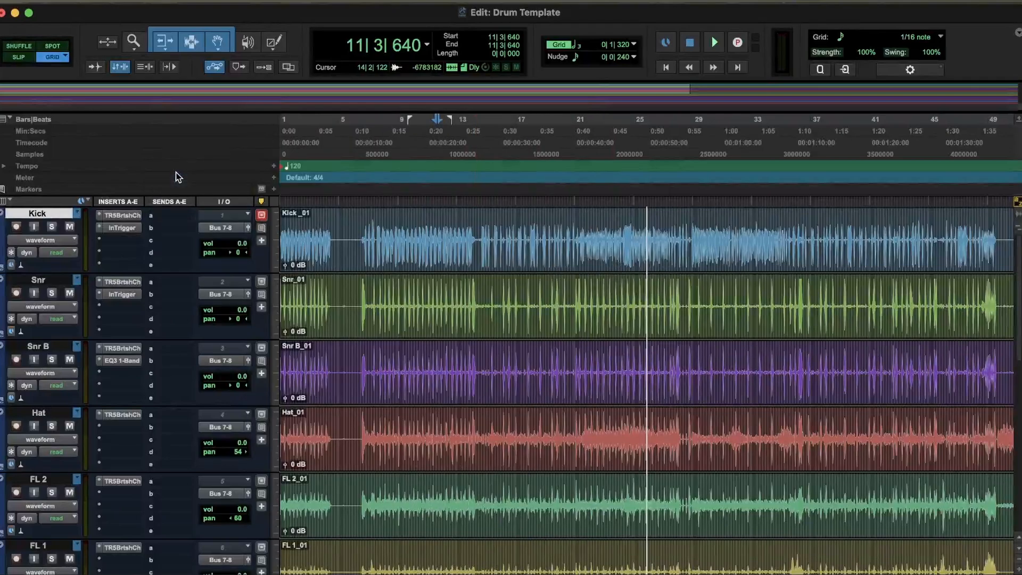
right_click(56, 215)
mouse_move(109, 452)
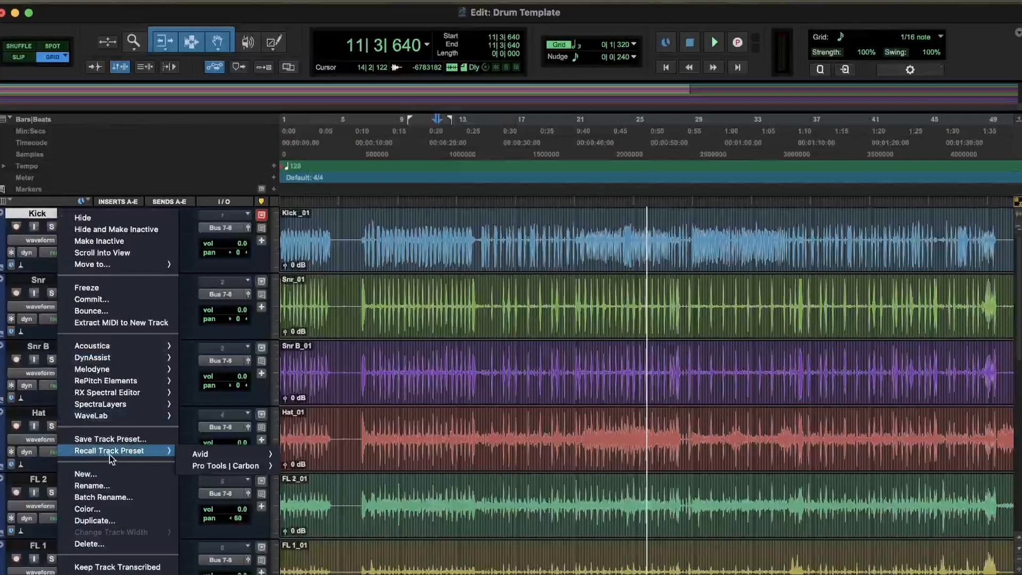
mouse_move(206, 456)
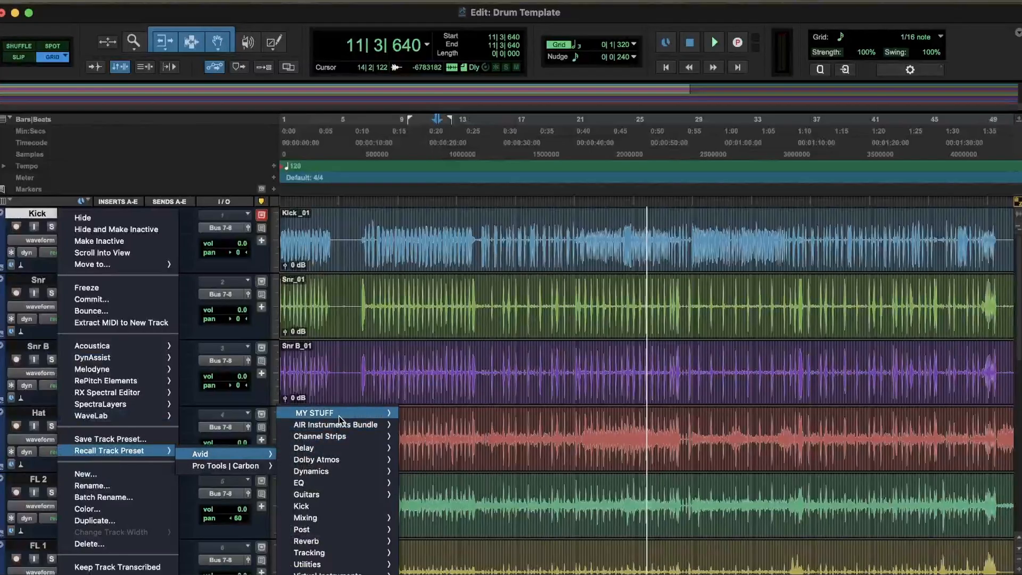
mouse_move(376, 414)
click(420, 414)
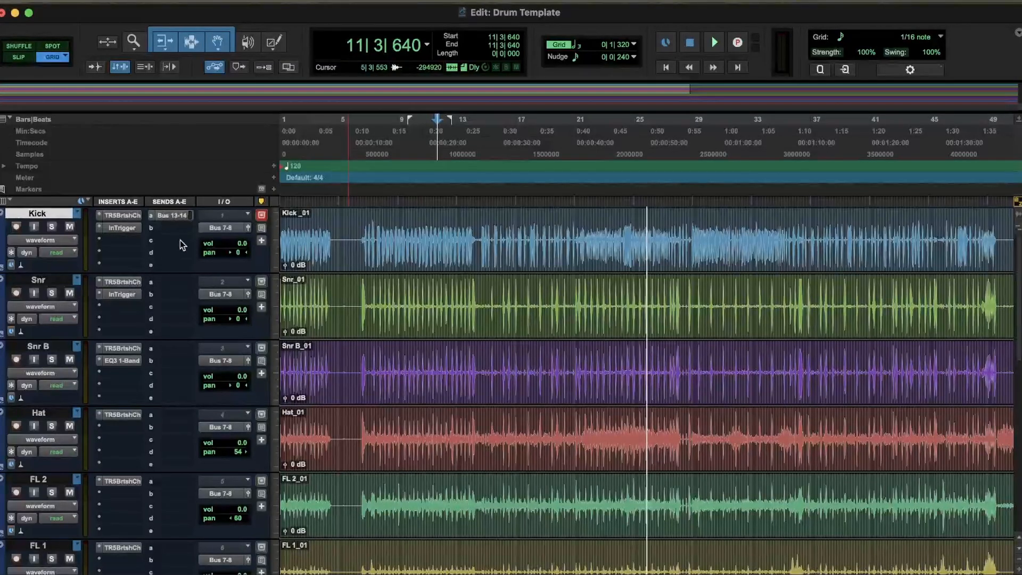
Clear send A and both plug-ins, TR5 British Channel and InTrigger, from the Kick track.
click(154, 220)
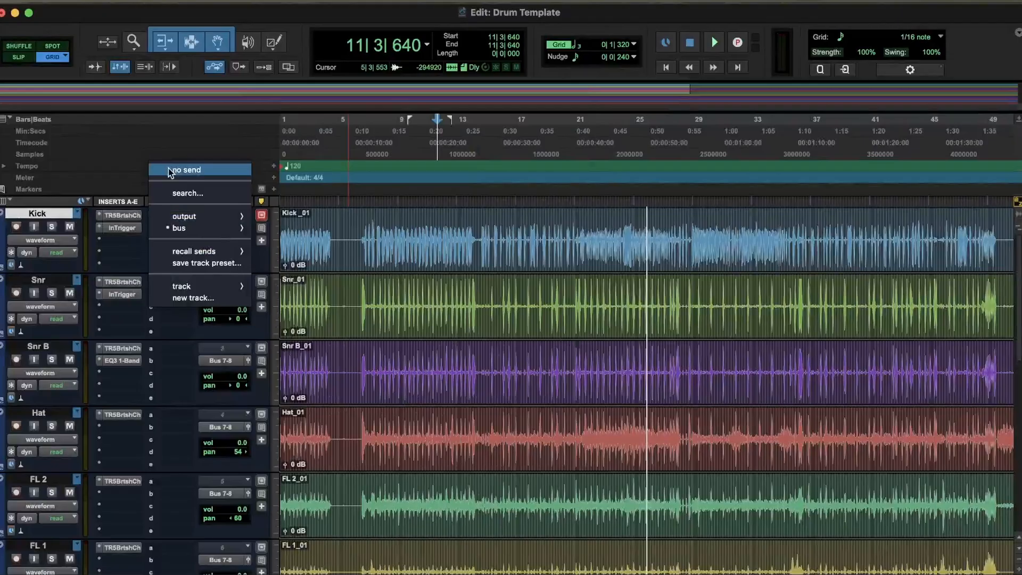
click(170, 170)
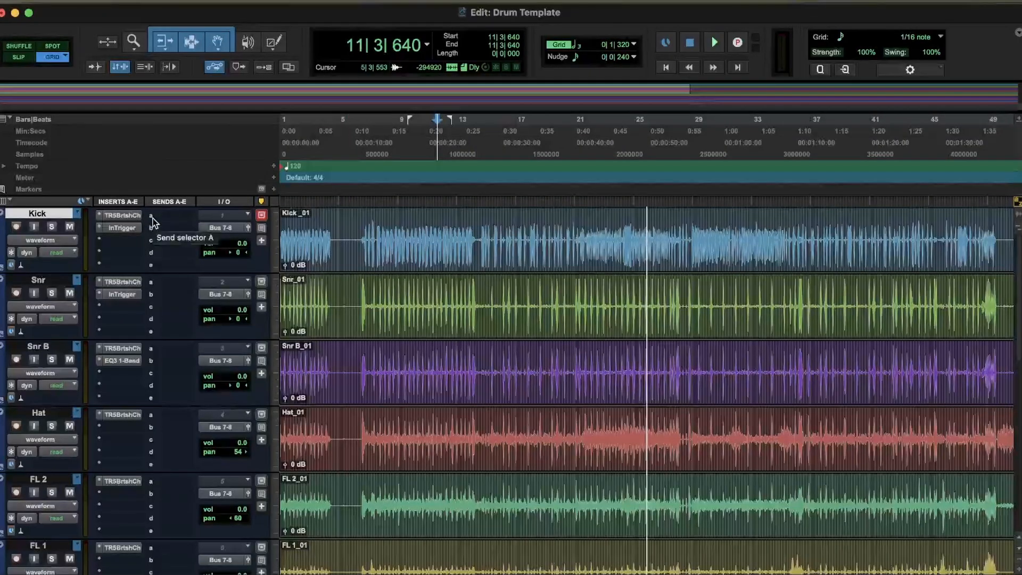
click(99, 215)
click(117, 172)
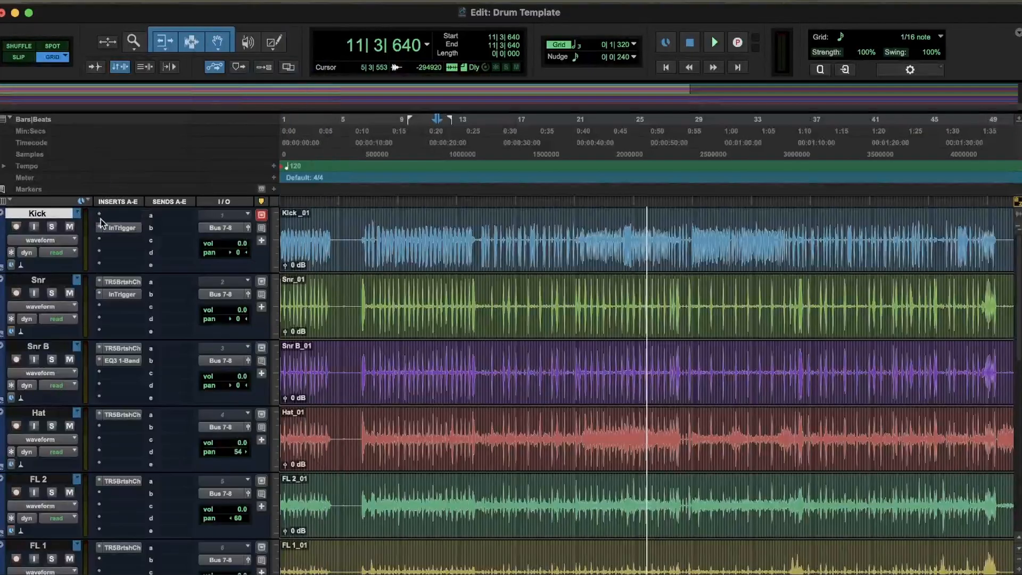
click(99, 227)
click(108, 182)
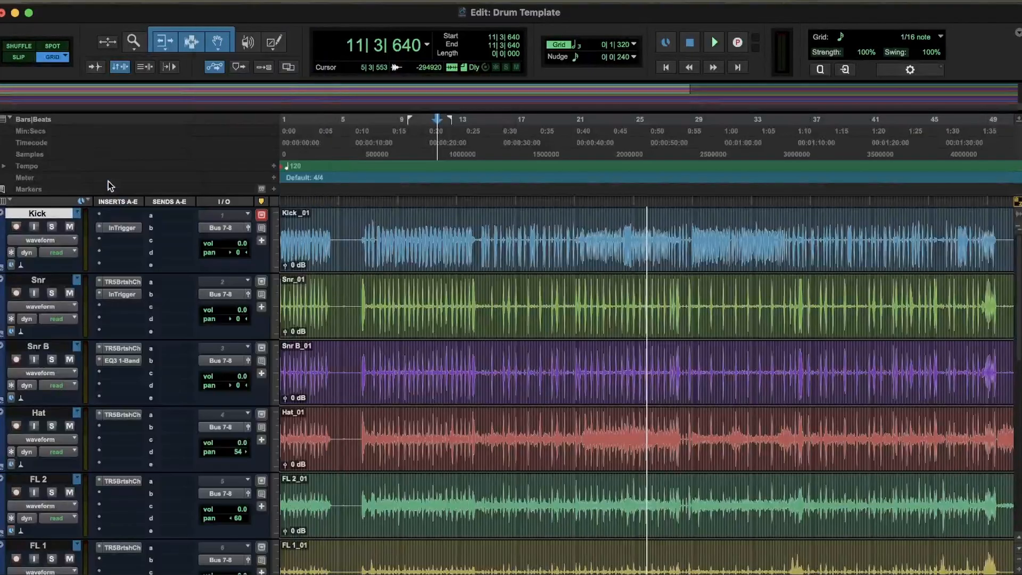
click(150, 219)
click(144, 146)
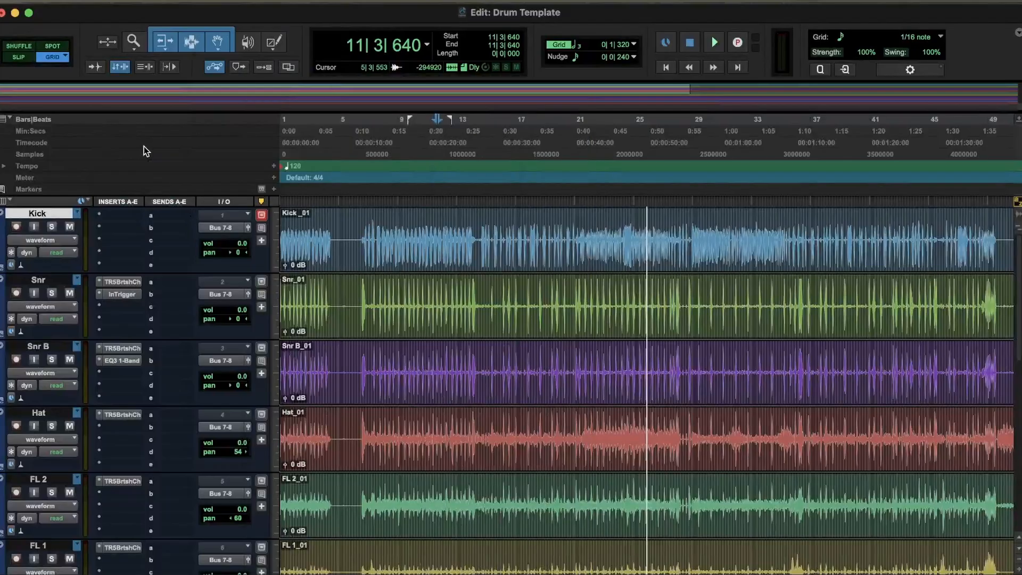
Recall only the sends of the Avid MY STUFF Kick preset onto the Kick track.
click(152, 216)
mouse_move(179, 249)
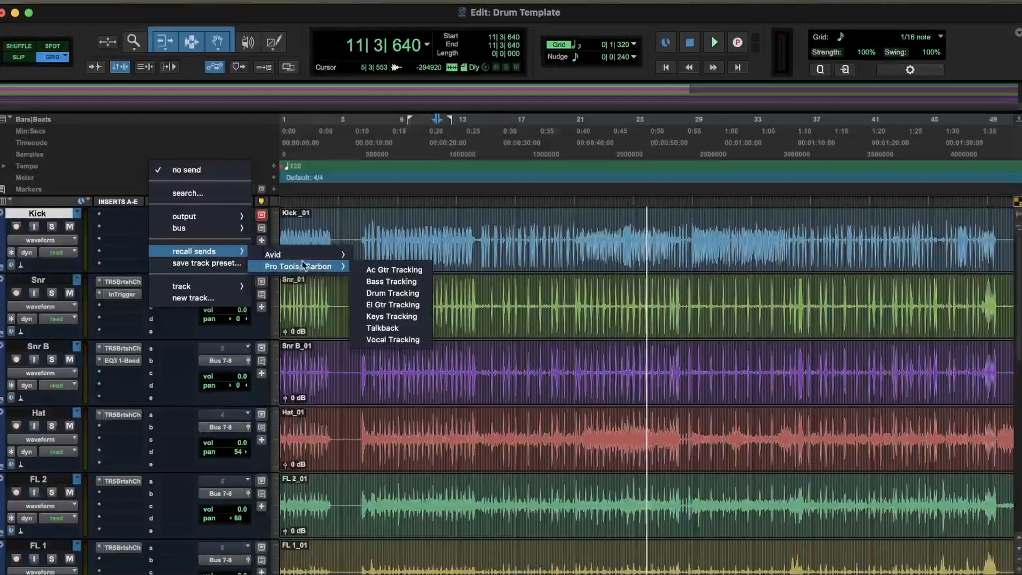
mouse_move(277, 255)
mouse_move(377, 260)
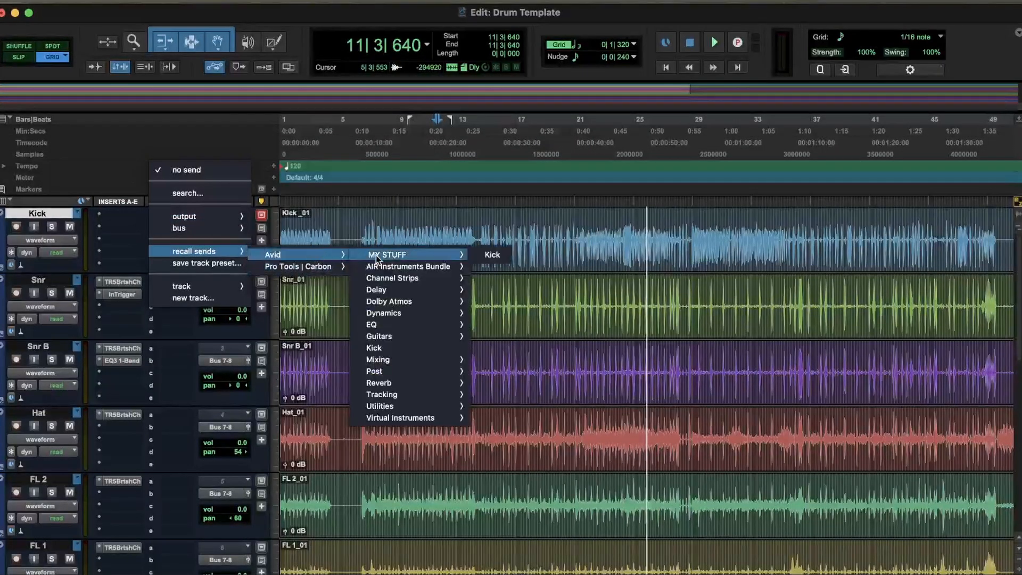
click(491, 256)
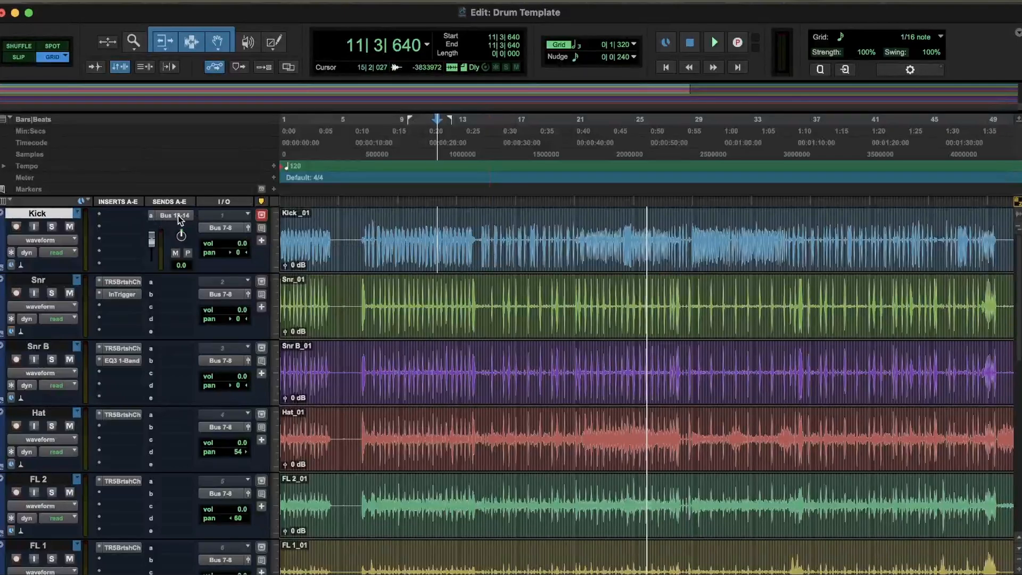
Recall only the inserts of the Avid MY STUFF Kick preset onto the Kick track, starting at insert A.
click(100, 219)
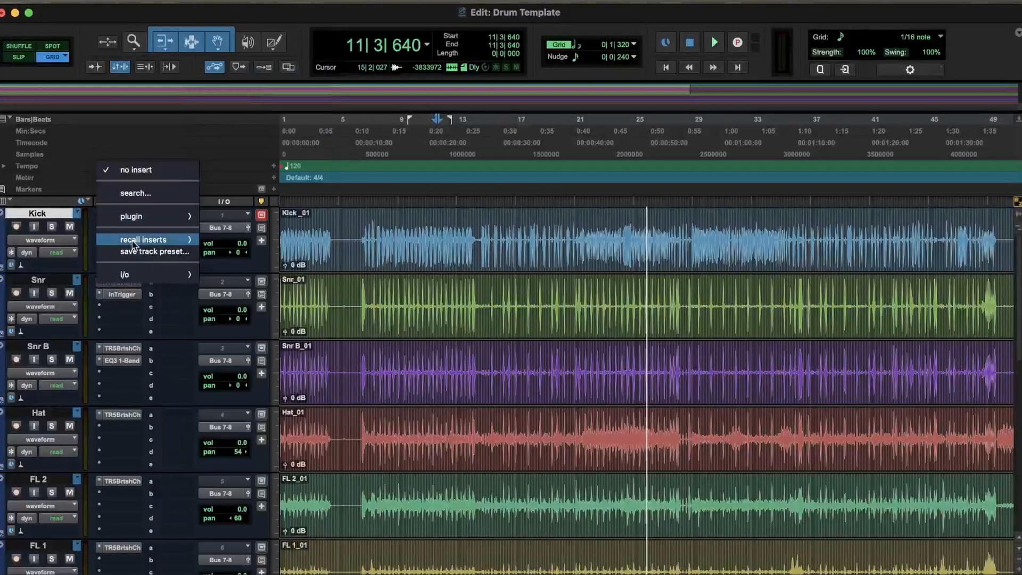
mouse_move(132, 241)
mouse_move(237, 241)
mouse_move(391, 244)
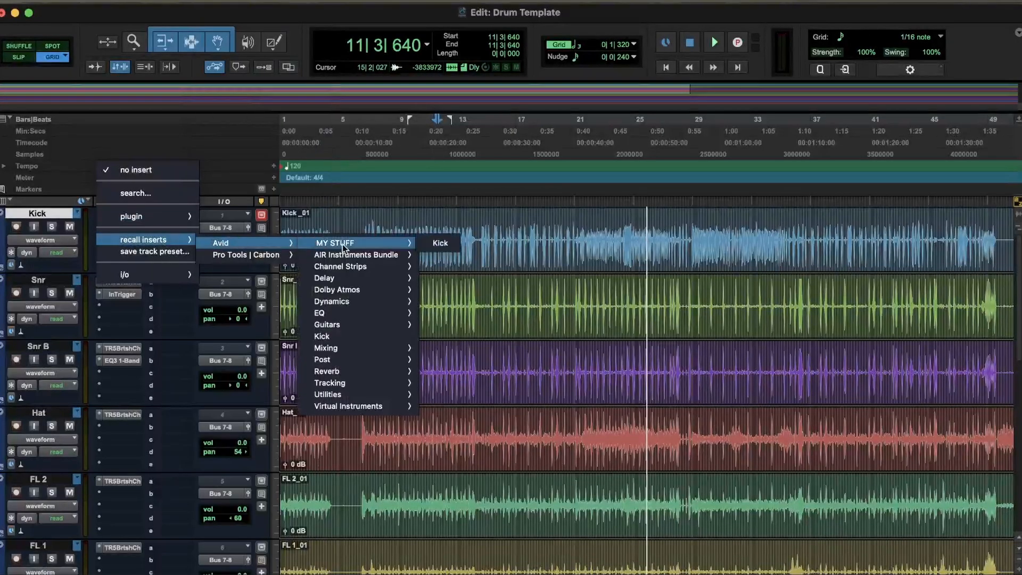
click(451, 241)
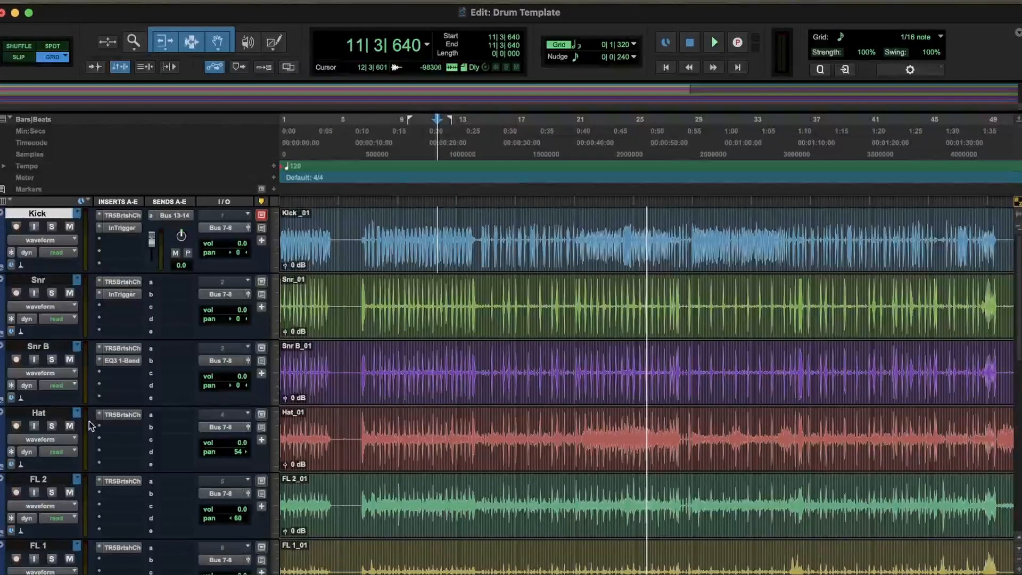
Recall the inserts of the Avid MY STUFF Kick preset onto the Hat track, starting at insert C.
click(41, 413)
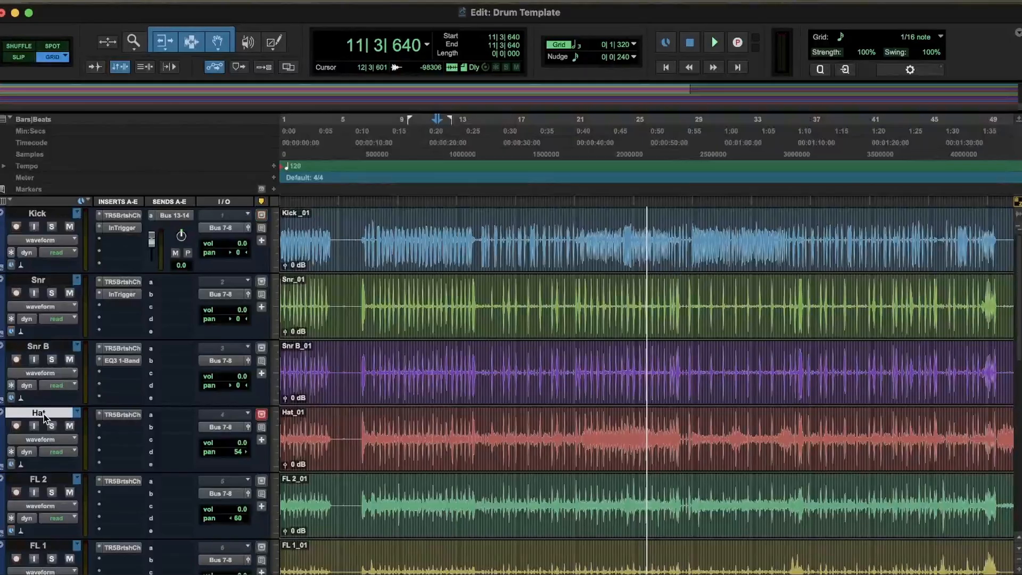
click(98, 436)
mouse_move(137, 463)
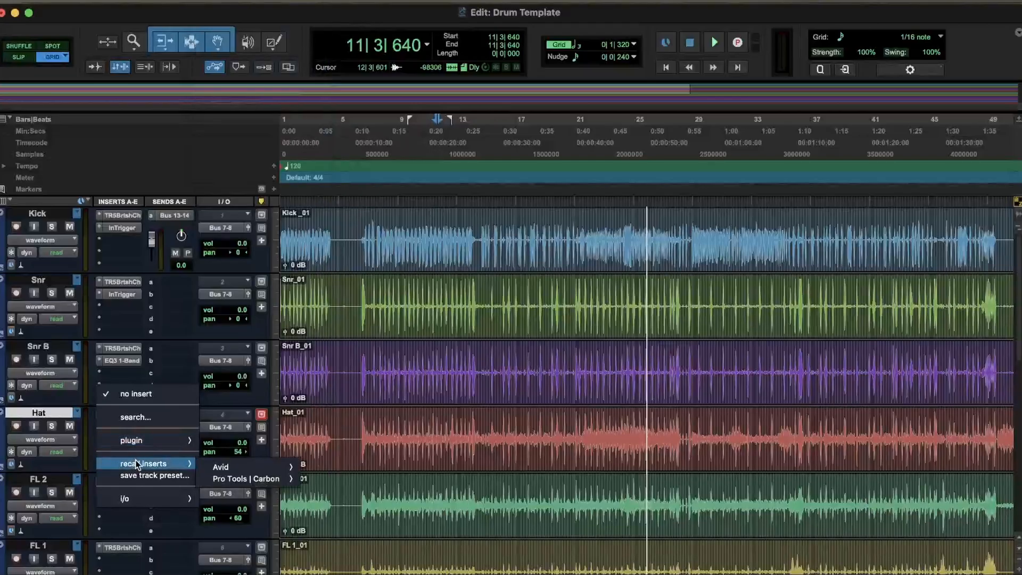
mouse_move(223, 462)
mouse_move(366, 412)
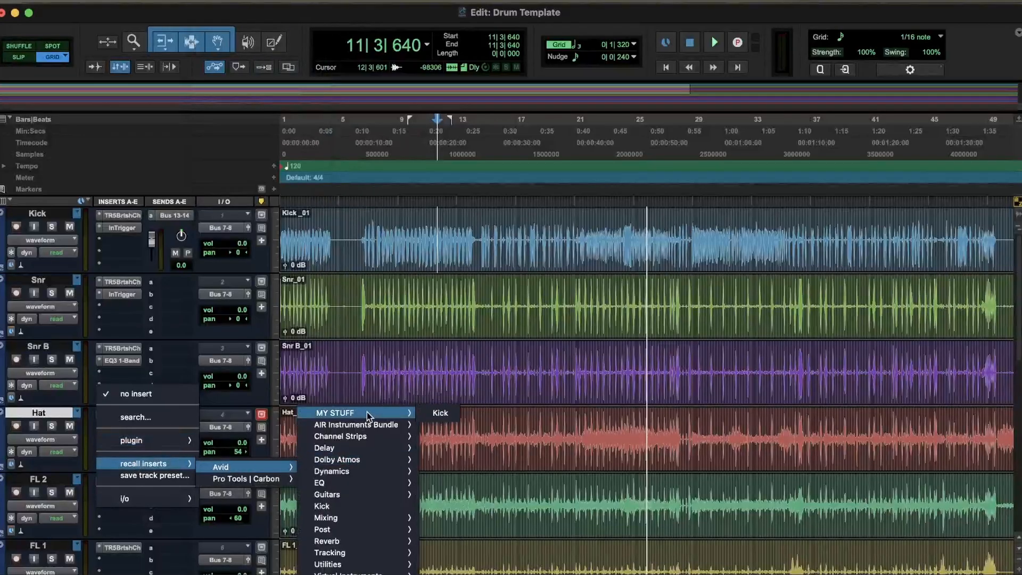
click(446, 413)
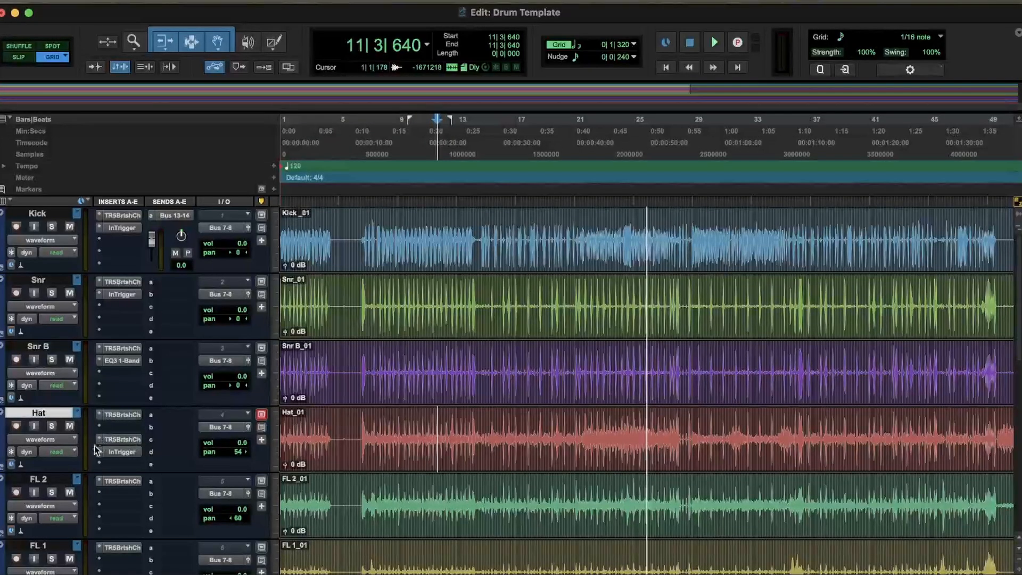
Check the settings of the recalled British Channel and InTrigger plug-ins on the Hat track, and close the plug-in window.
click(131, 442)
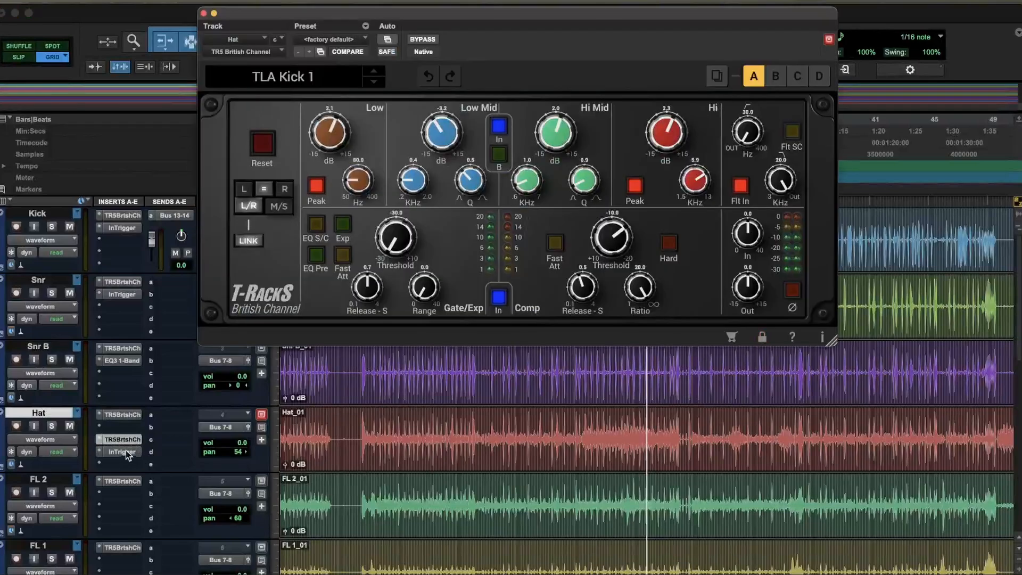
click(126, 452)
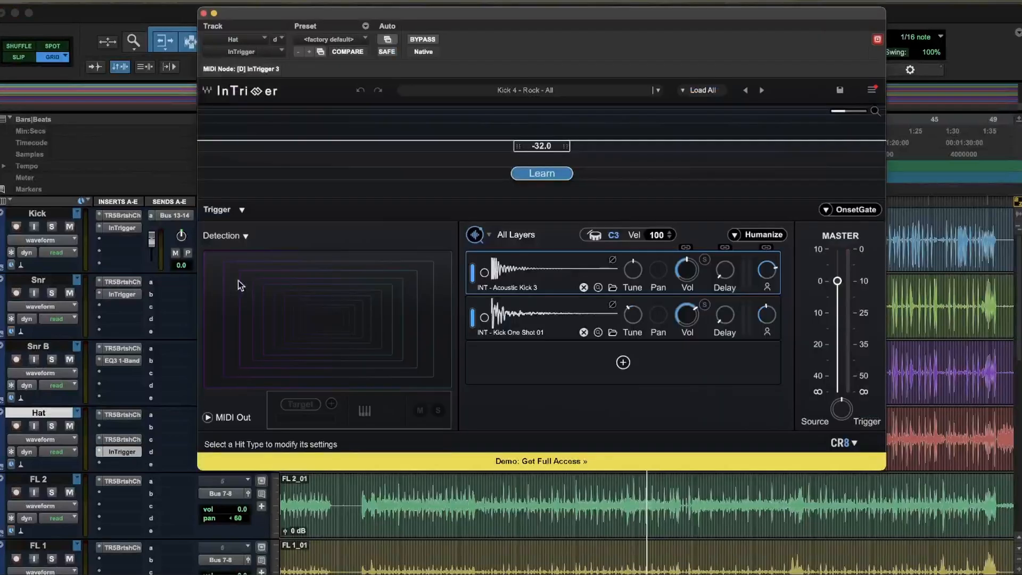
click(203, 13)
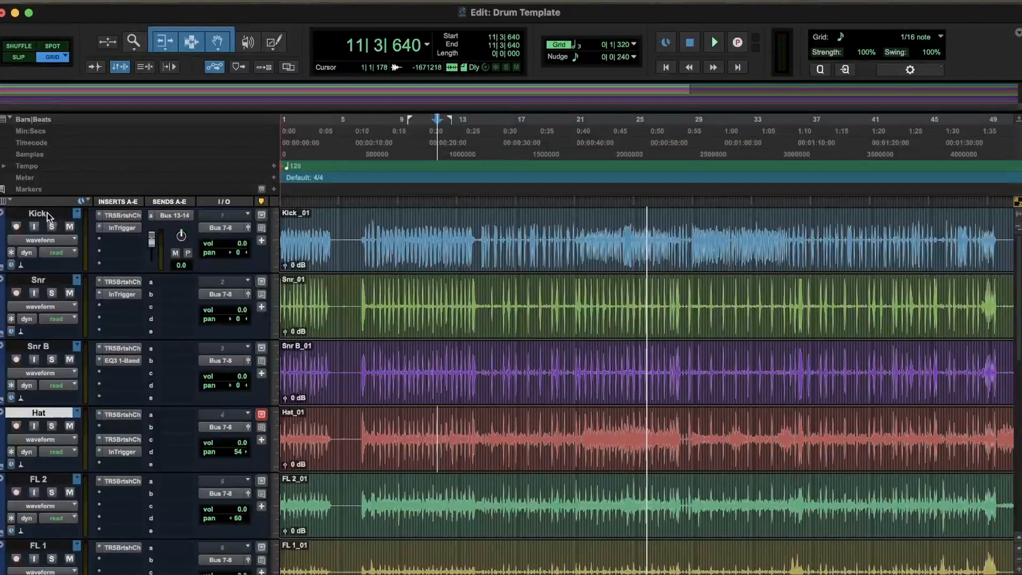
Open the track preset saving options for the Kick track.
click(48, 215)
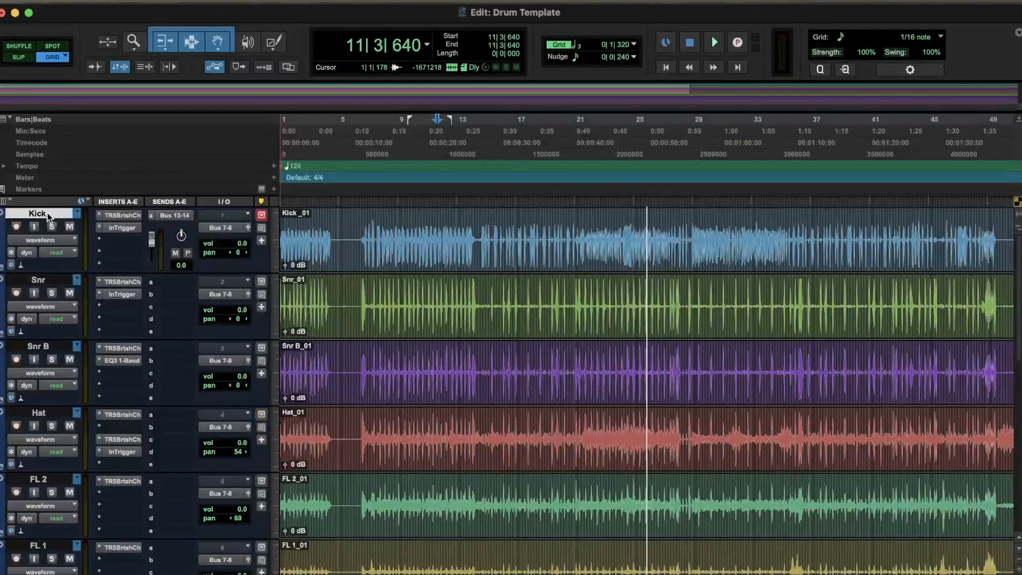
right_click(48, 215)
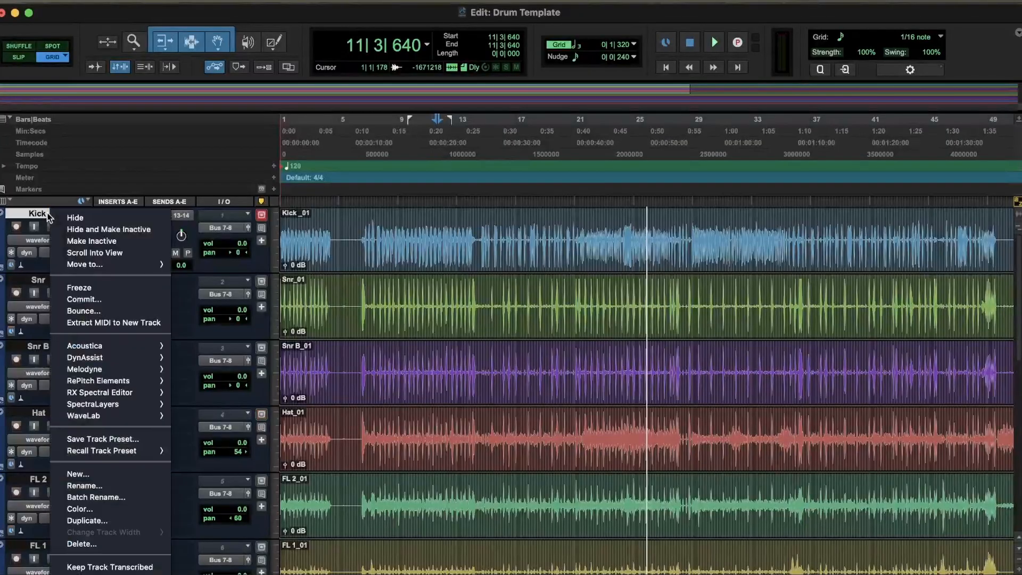
click(126, 437)
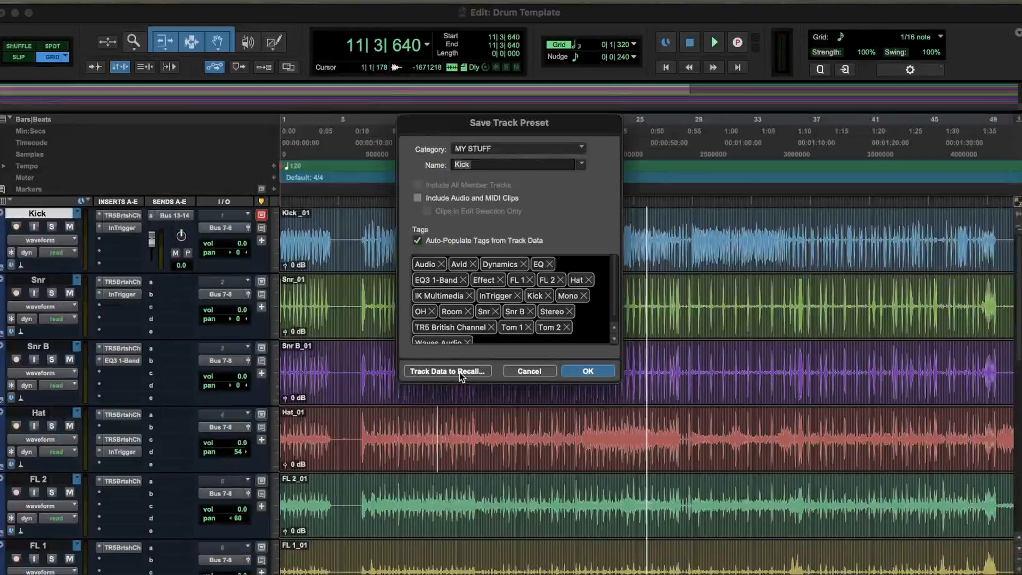